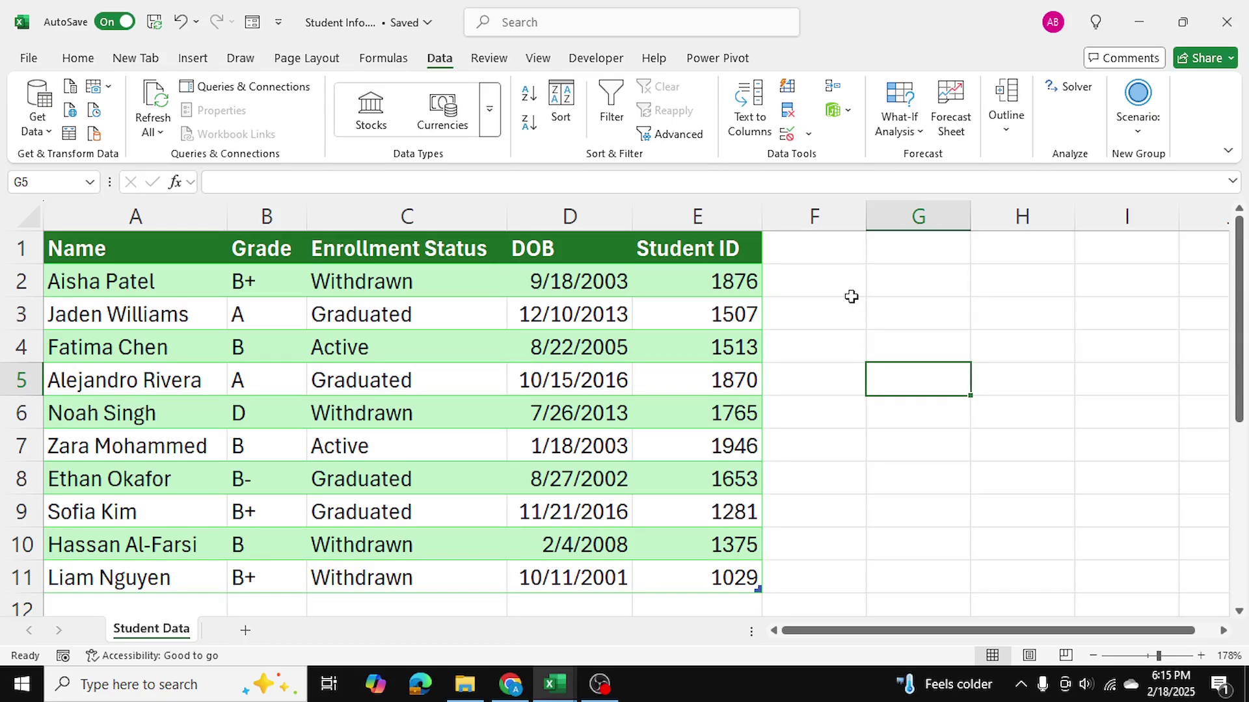
# Enter the new ID 1029 in the empty cell E12 below the Student IDs.
pyautogui.click(833, 338)
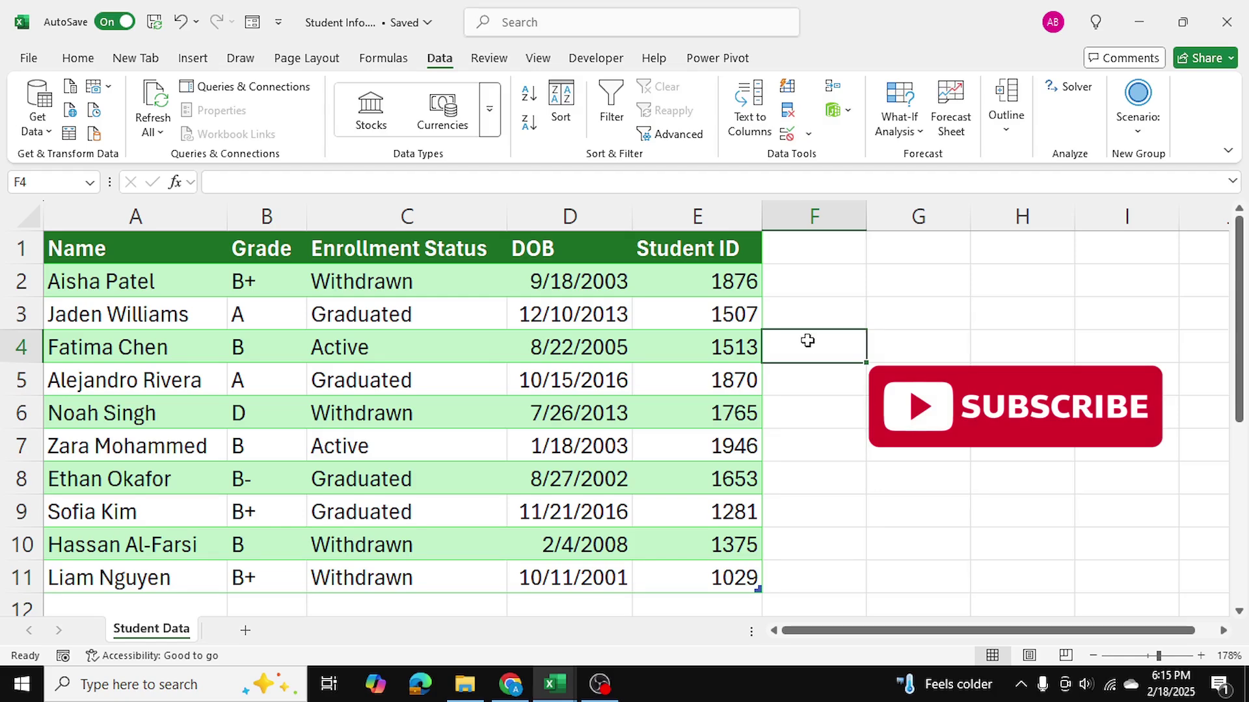
pyautogui.scroll(-1, 669, 309)
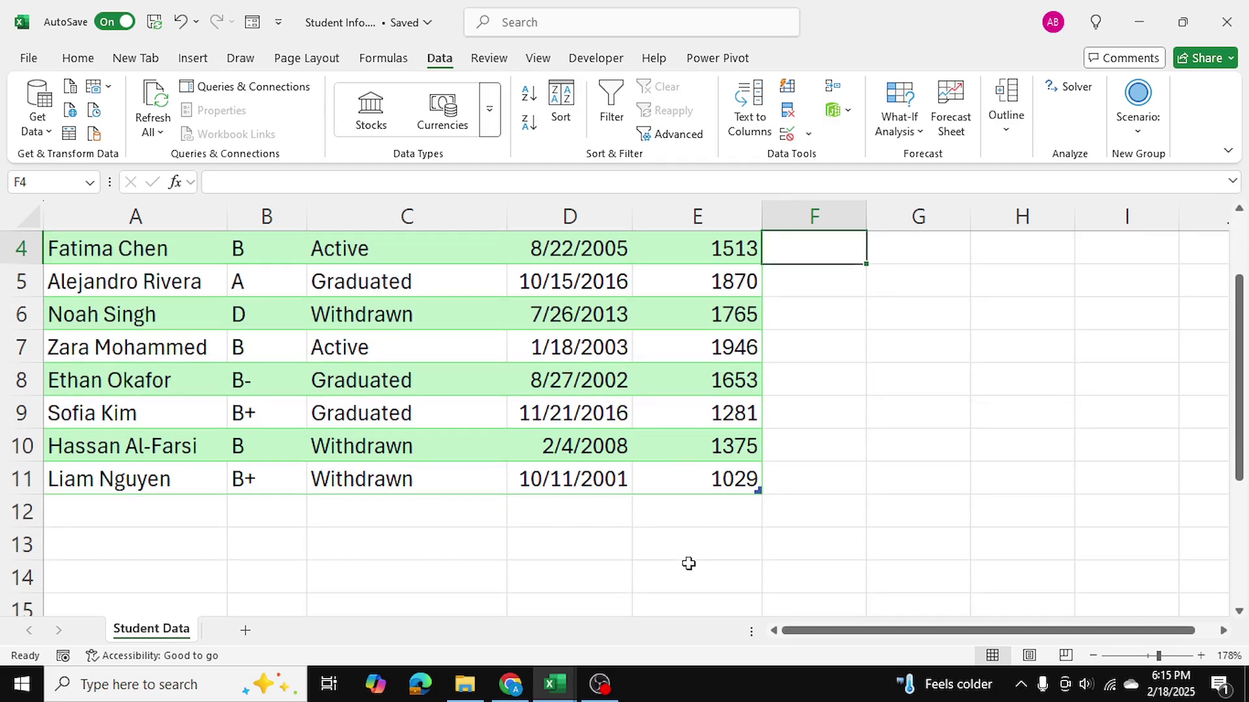
pyautogui.click(737, 525)
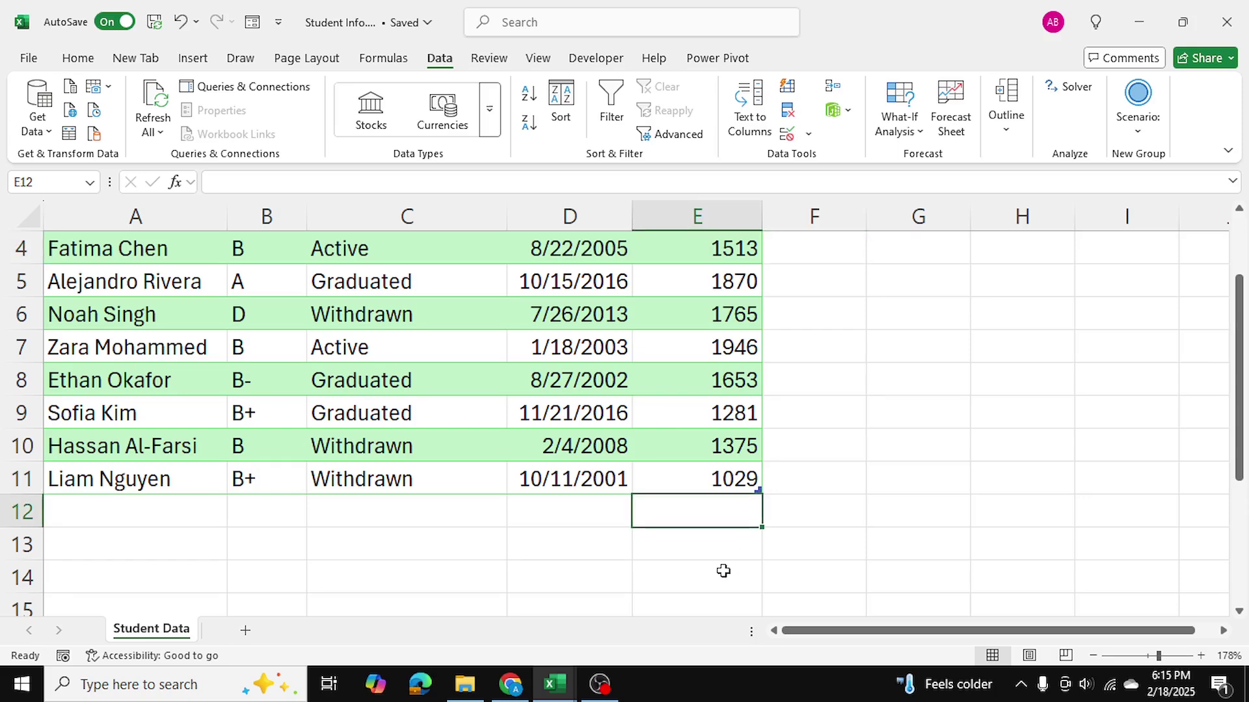
pyautogui.click(722, 549)
pyautogui.click(723, 510)
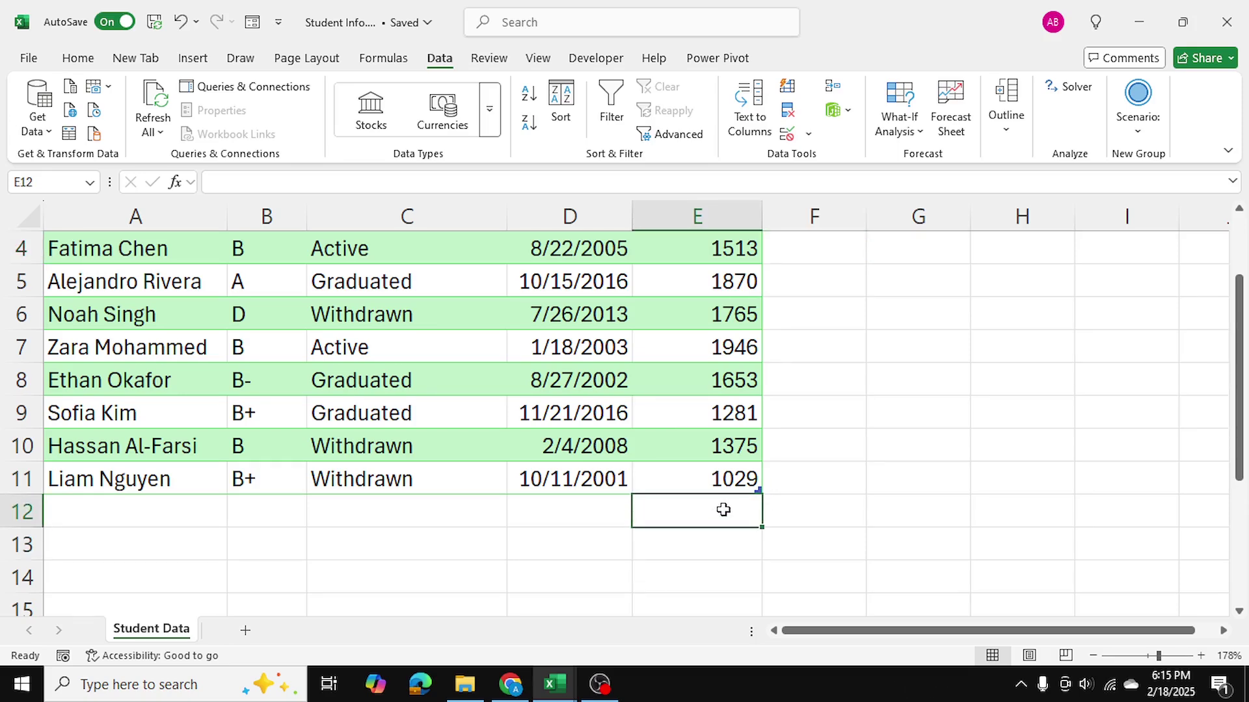
pyautogui.scroll(1, 723, 510)
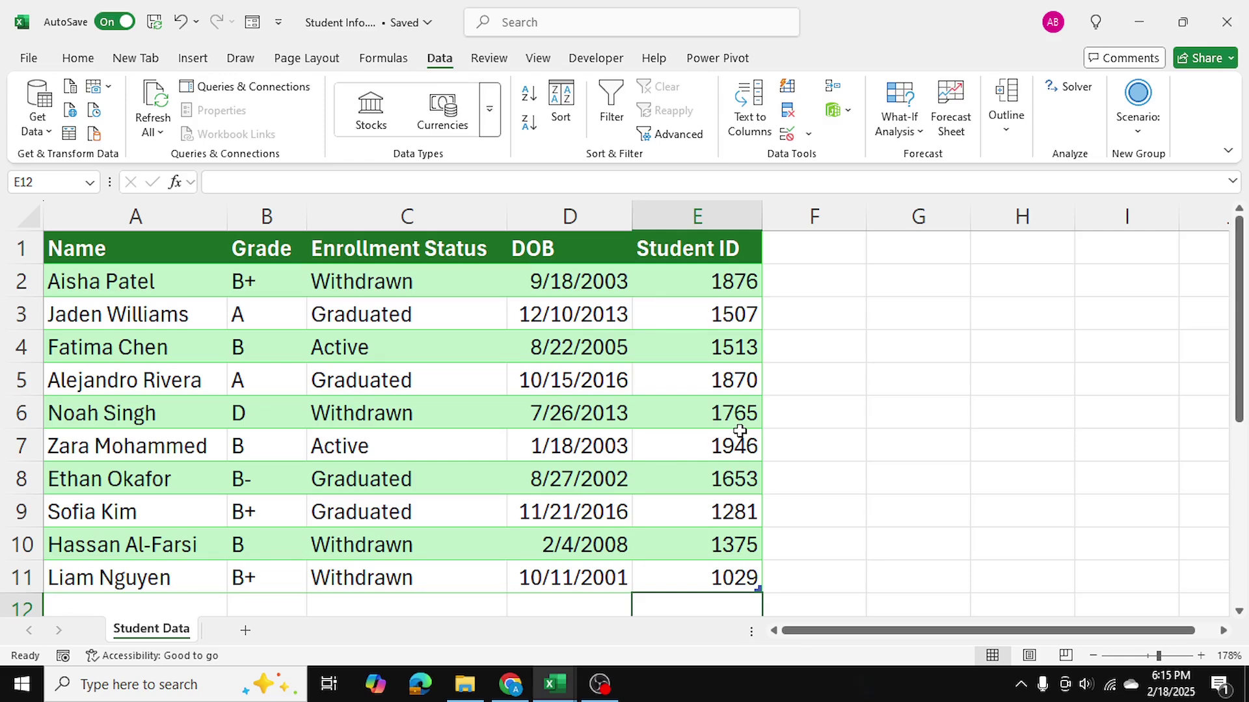
pyautogui.scroll(-1, 740, 431)
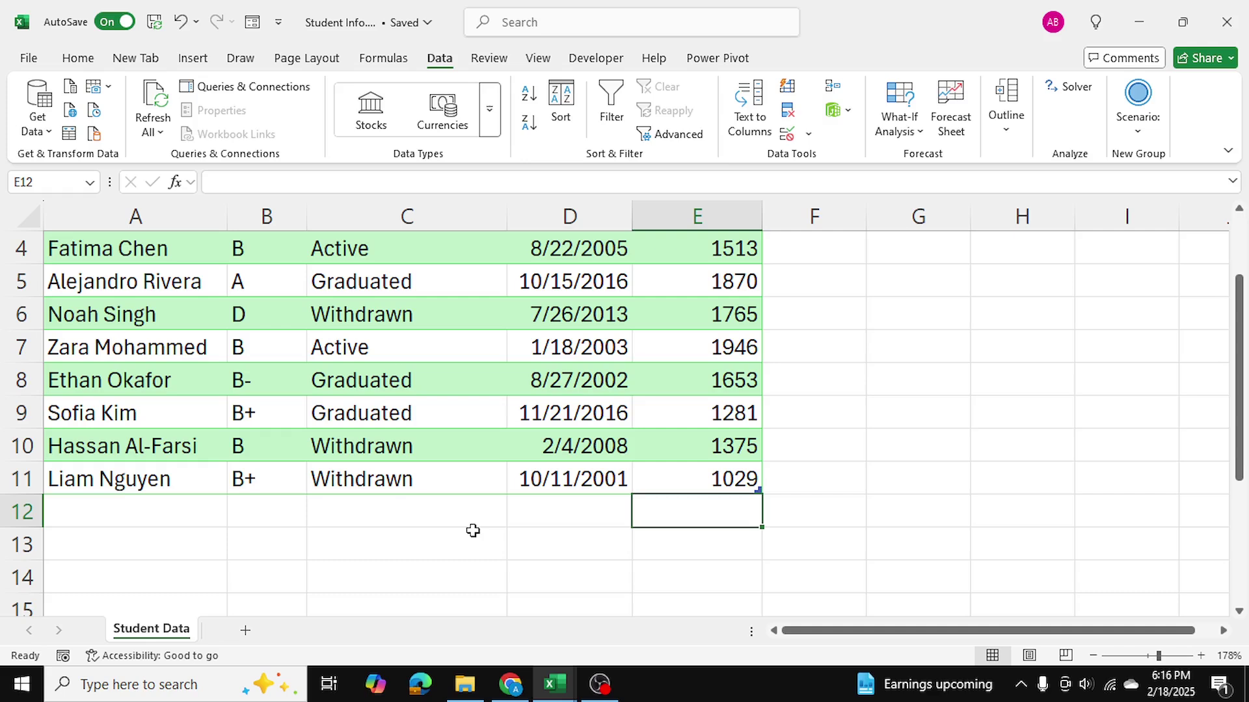
pyautogui.click(711, 424)
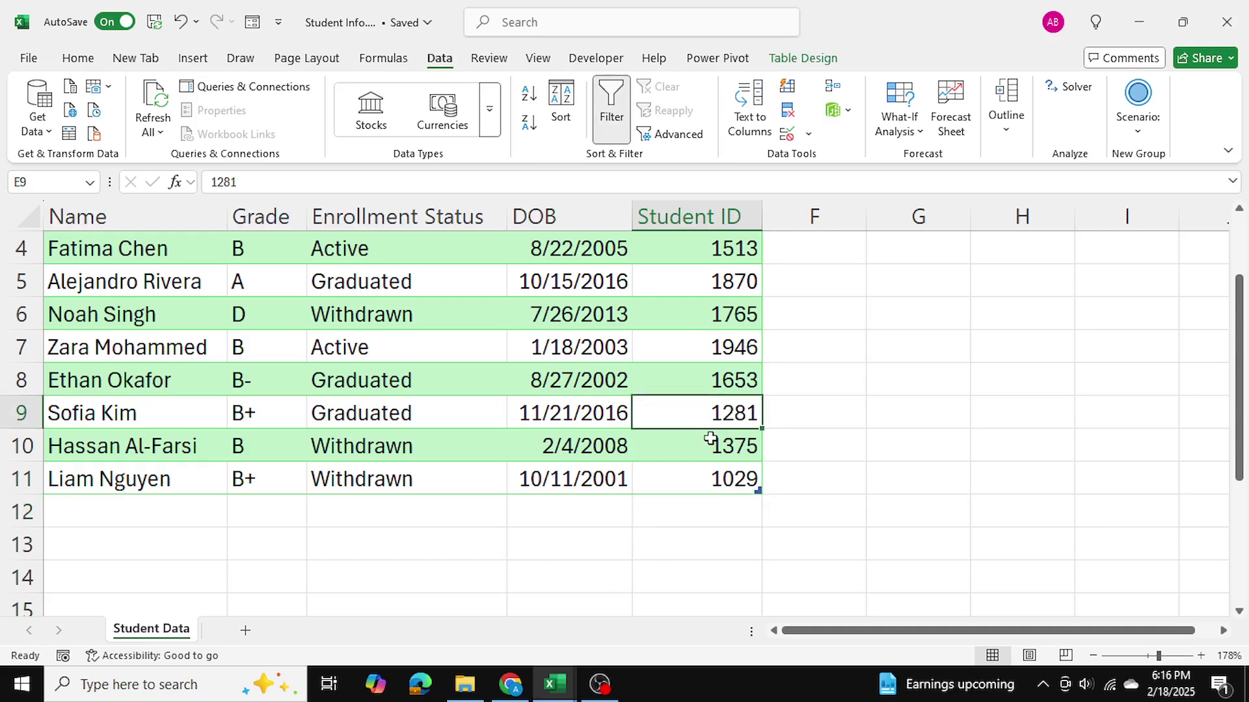
pyautogui.click(726, 517)
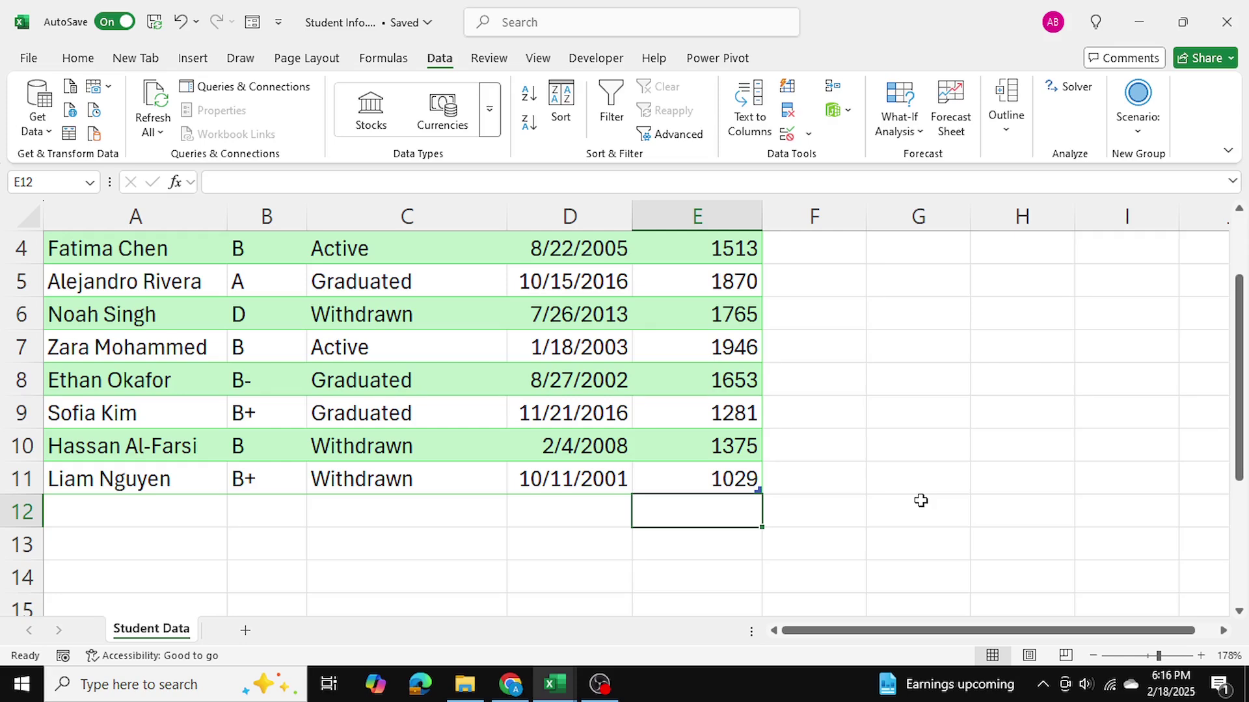
pyautogui.write('1029')
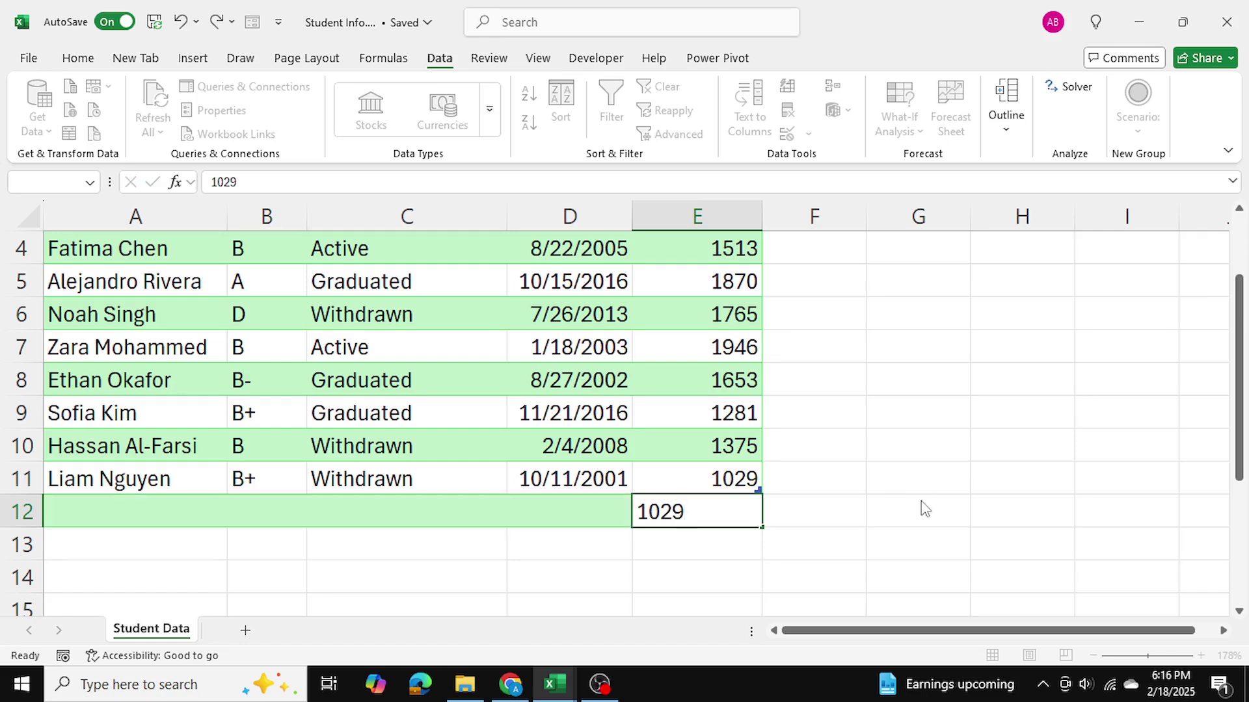
pyautogui.press('Return')
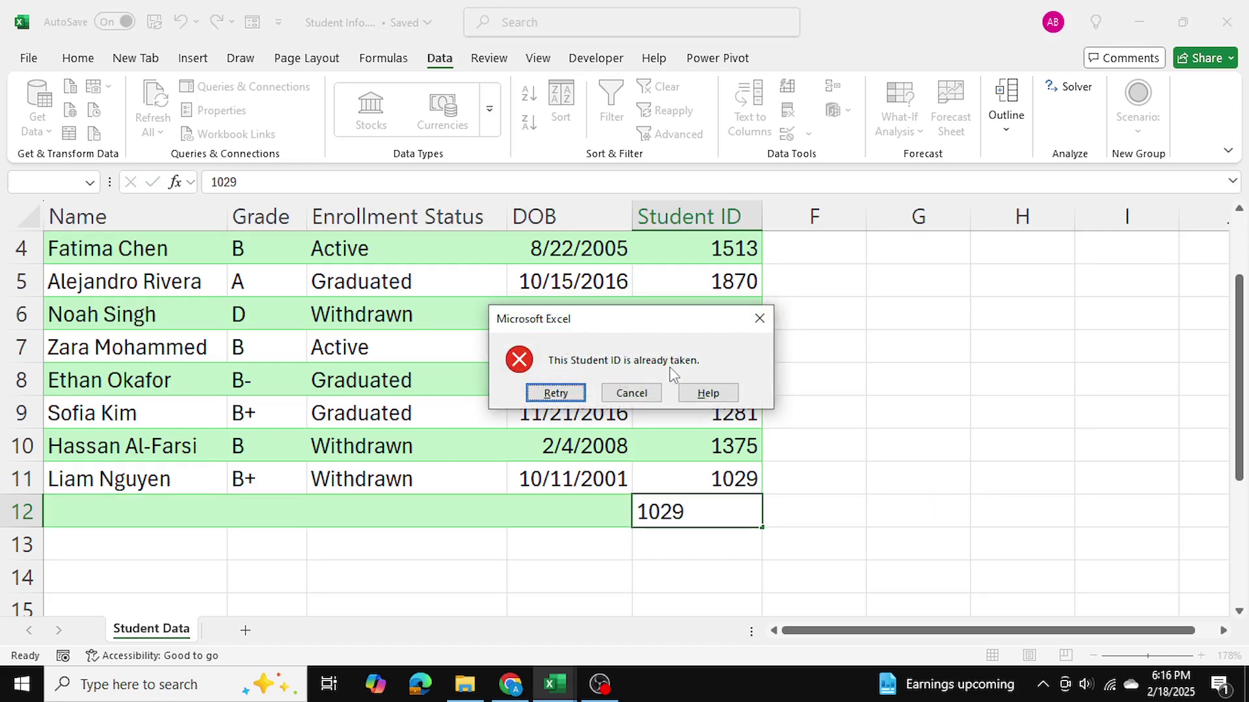
# Discard the rejected 1029, select column E and bring up Data Validation's Allow options.
pyautogui.click(760, 318)
pyautogui.click(918, 446)
pyautogui.scroll(1, 830, 446)
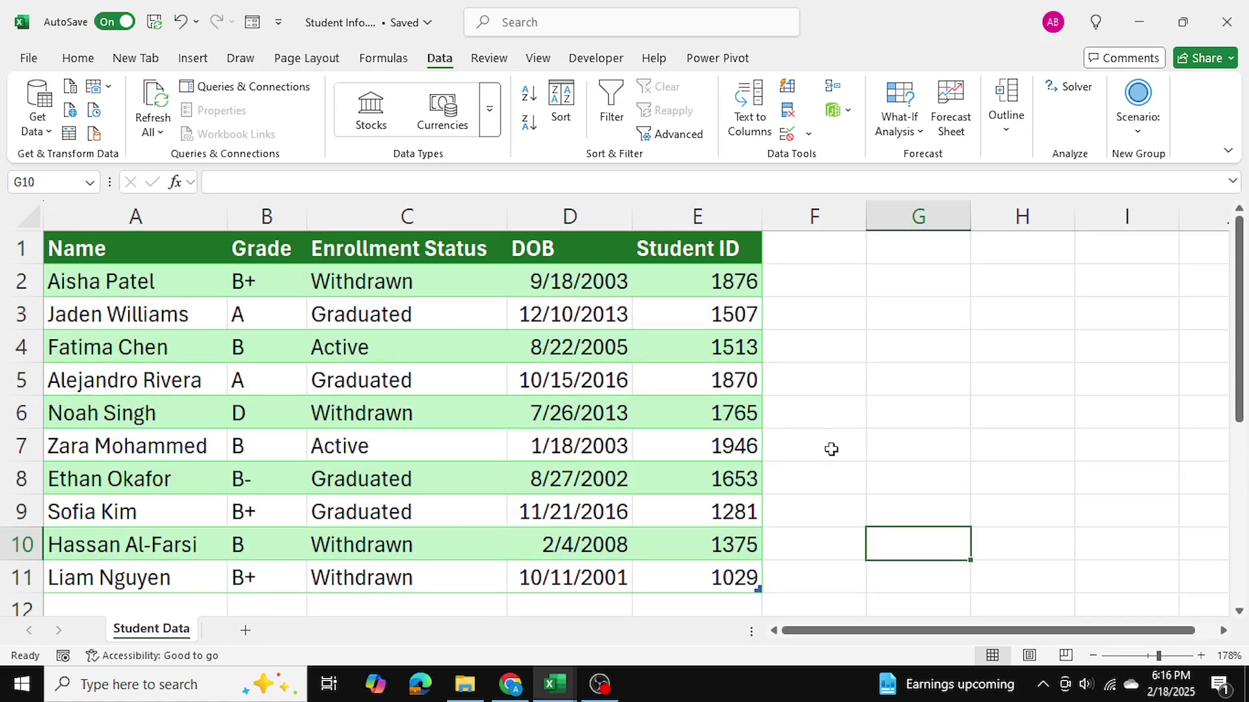
pyautogui.click(724, 217)
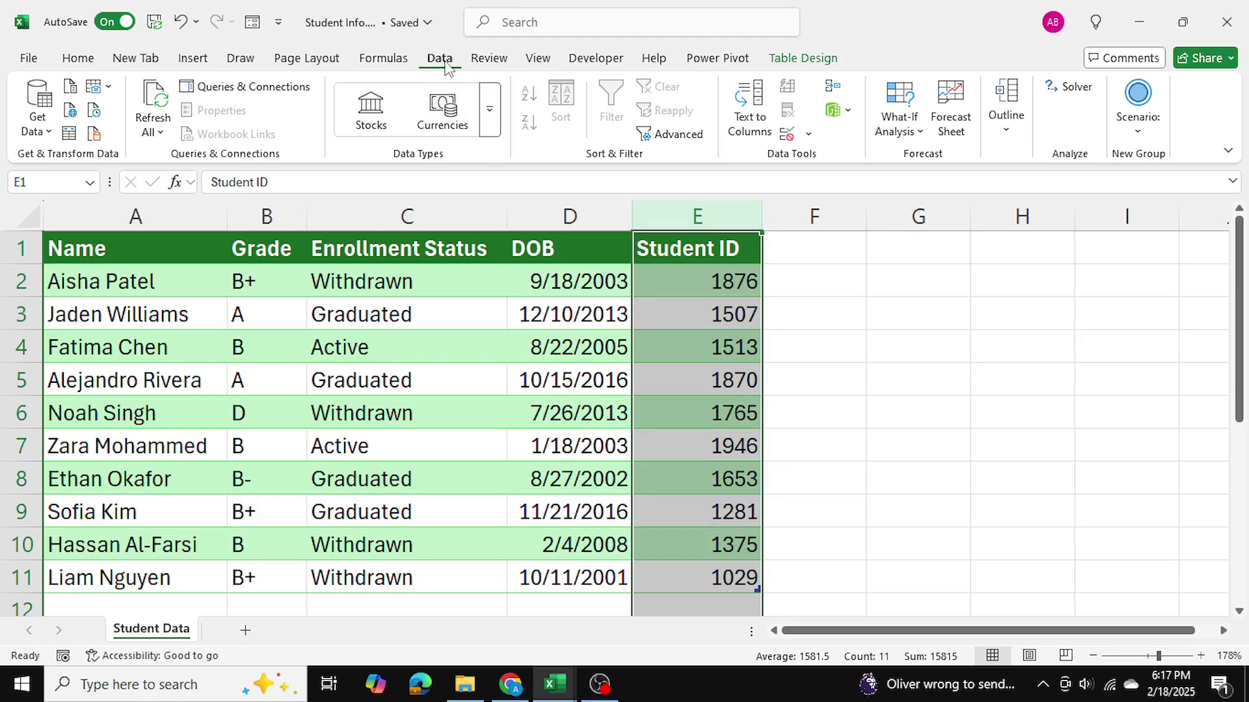
pyautogui.click(787, 137)
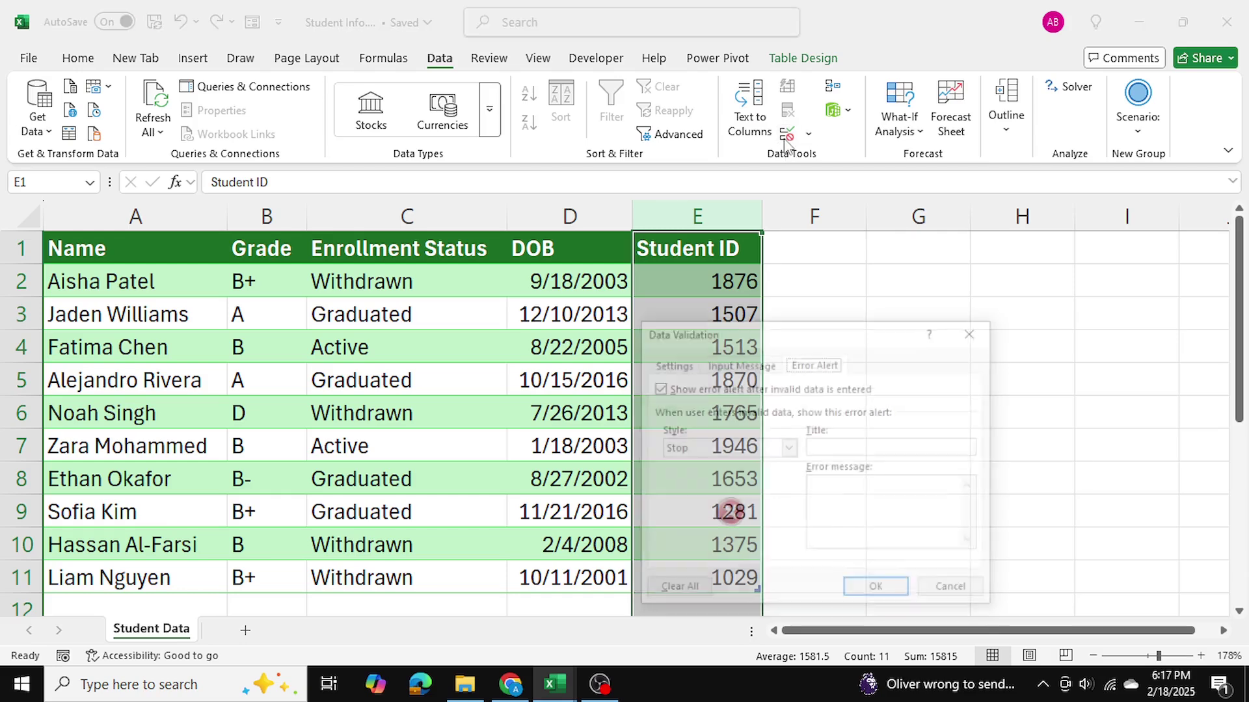
pyautogui.click(670, 365)
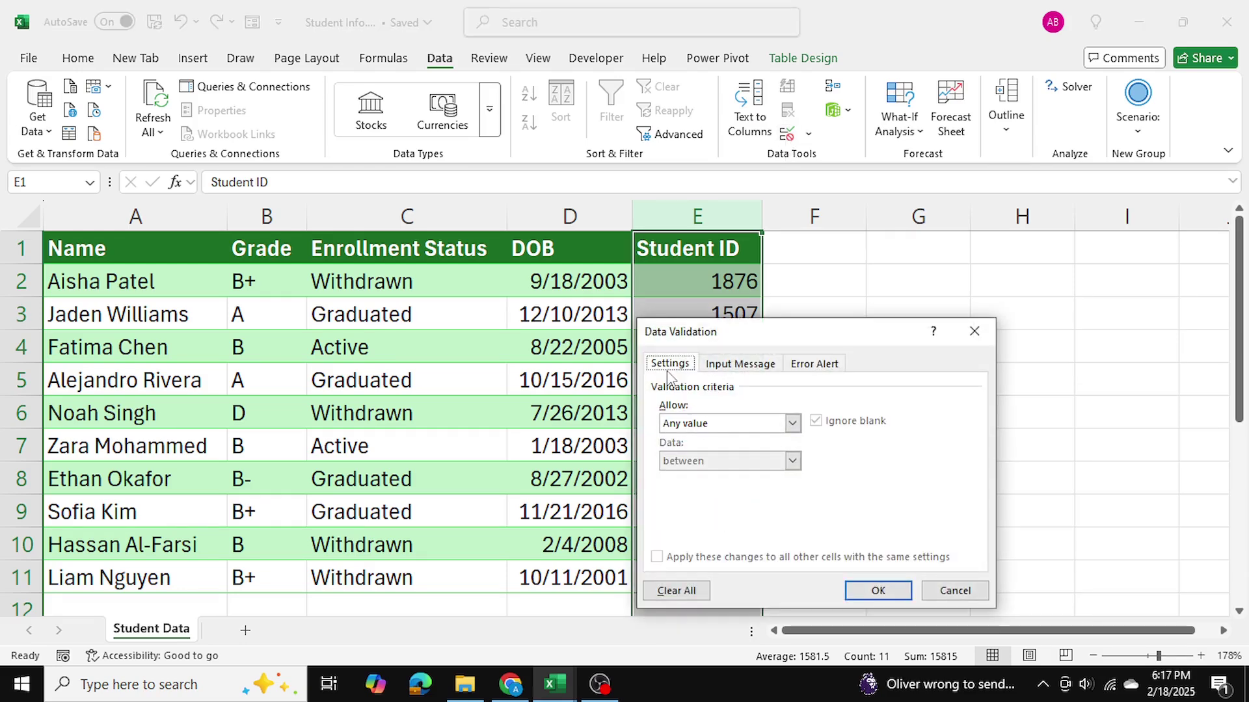
pyautogui.click(697, 423)
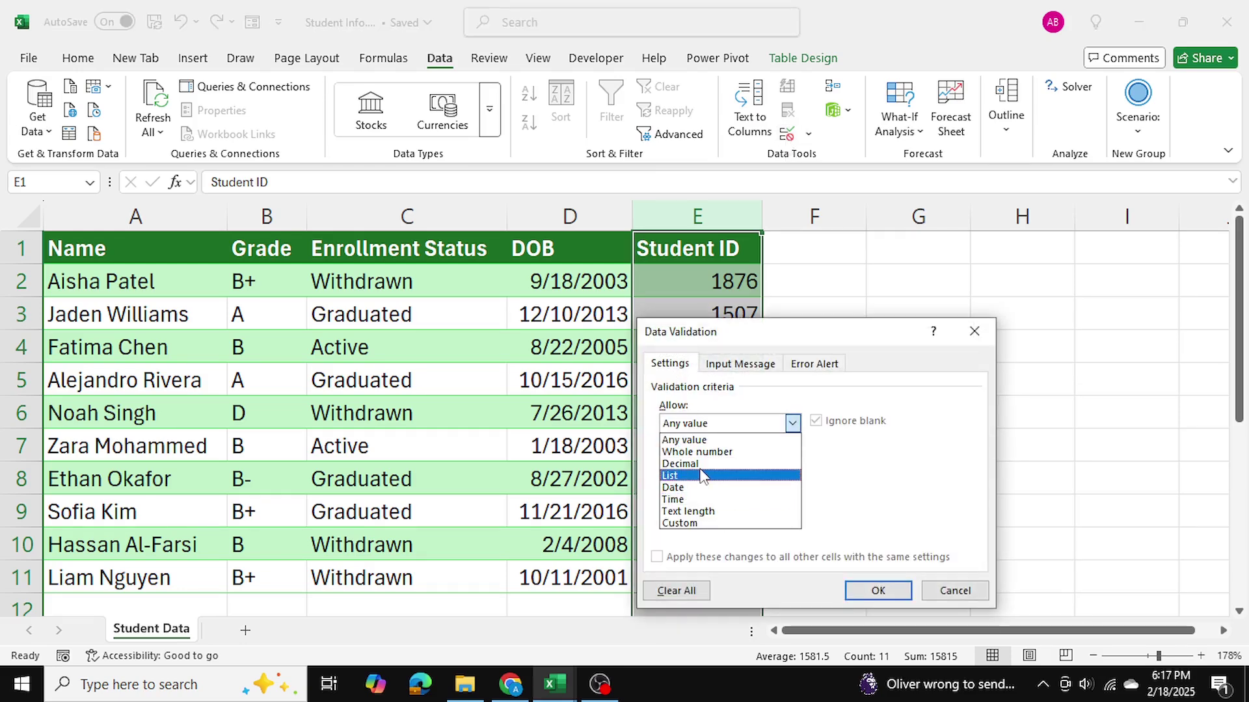
# Set Allow to Custom with the formula =countif($E:$E,E1)=1.
pyautogui.click(691, 523)
pyautogui.click(701, 499)
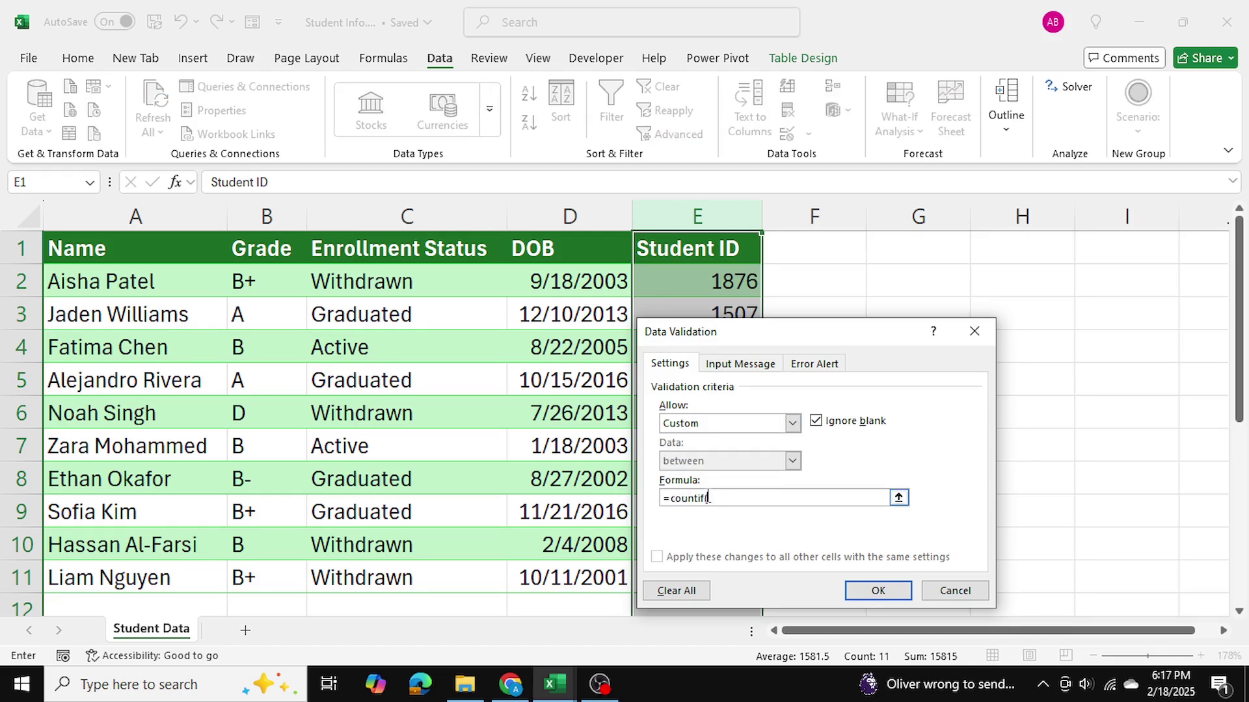
pyautogui.moveTo(809, 333); pyautogui.dragTo(415, 261)
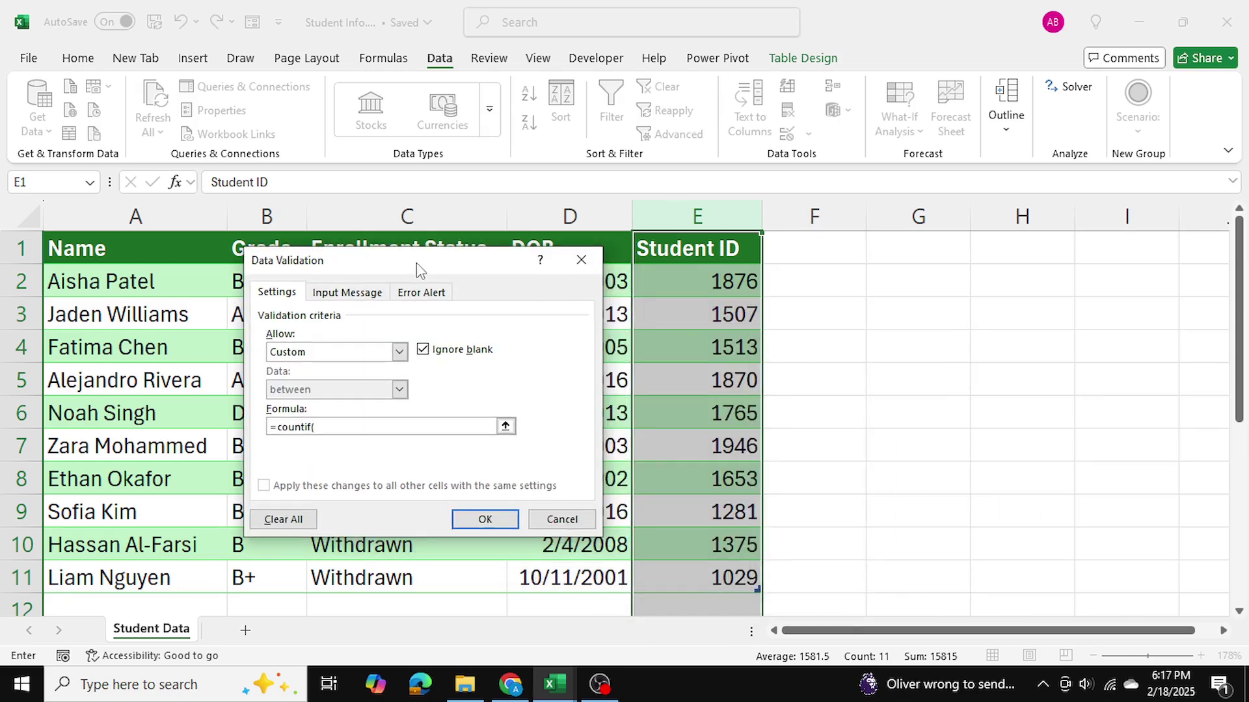
pyautogui.click(694, 209)
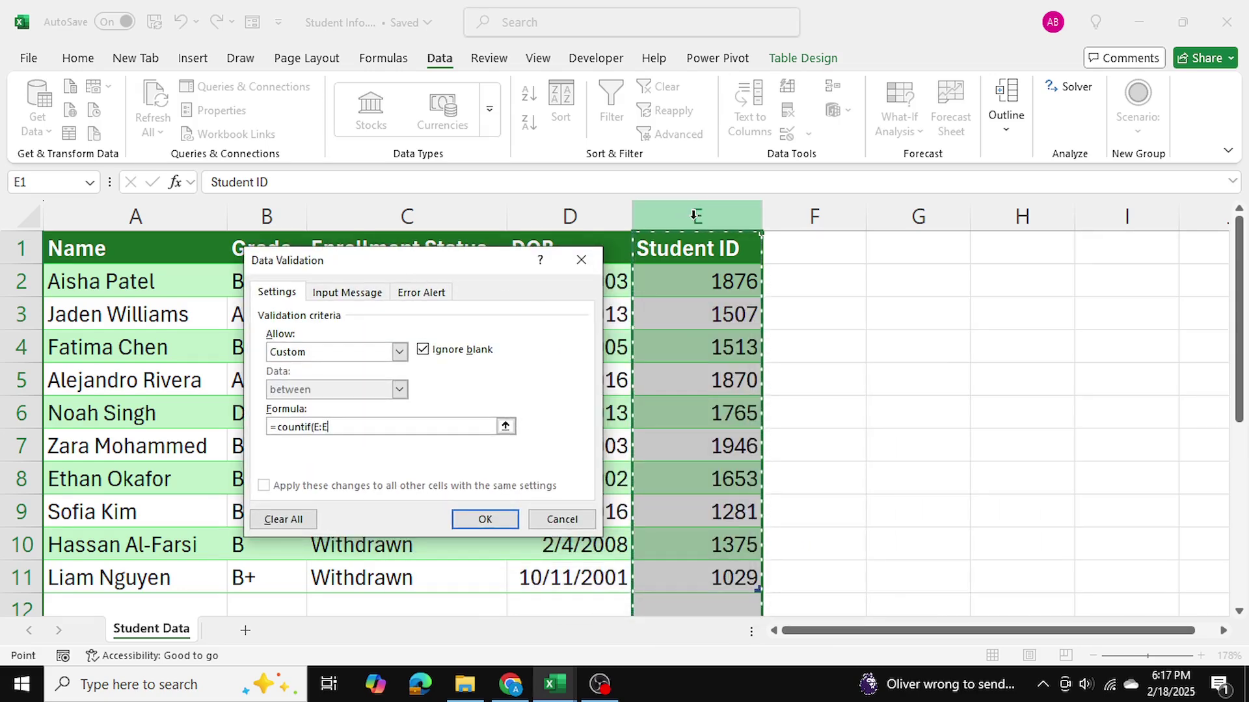
pyautogui.press('F4')
pyautogui.write(',')
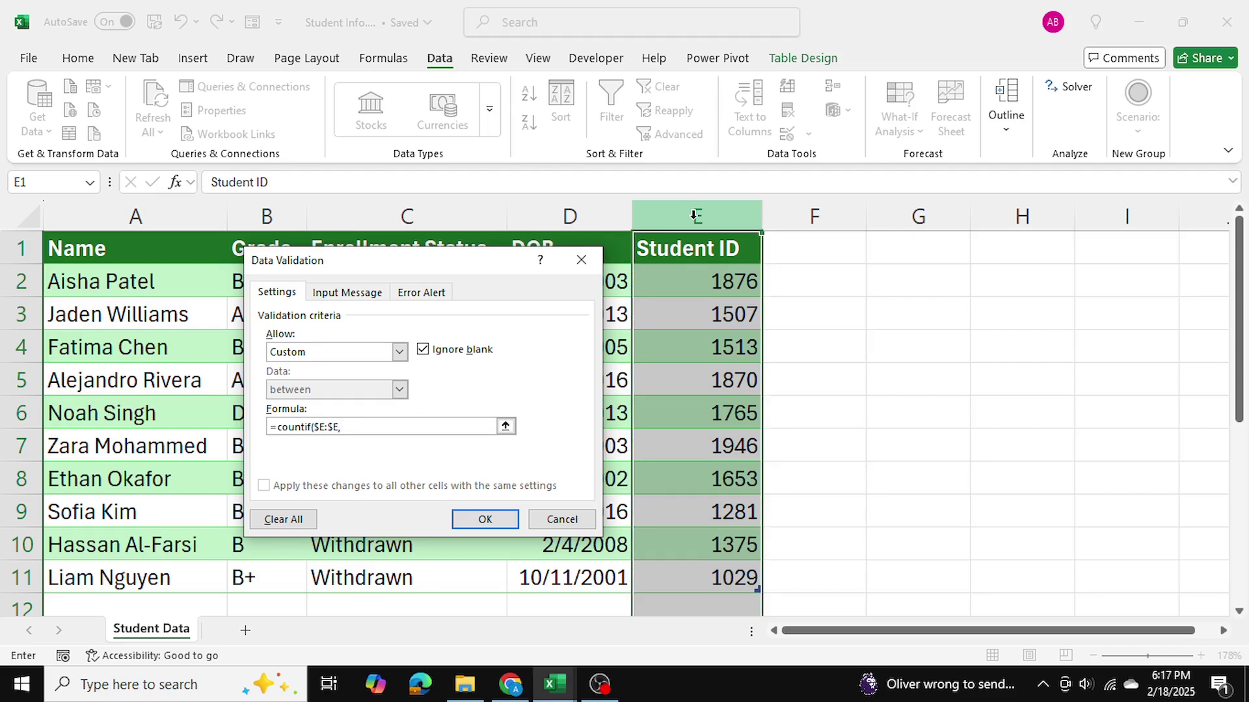
pyautogui.click(721, 251)
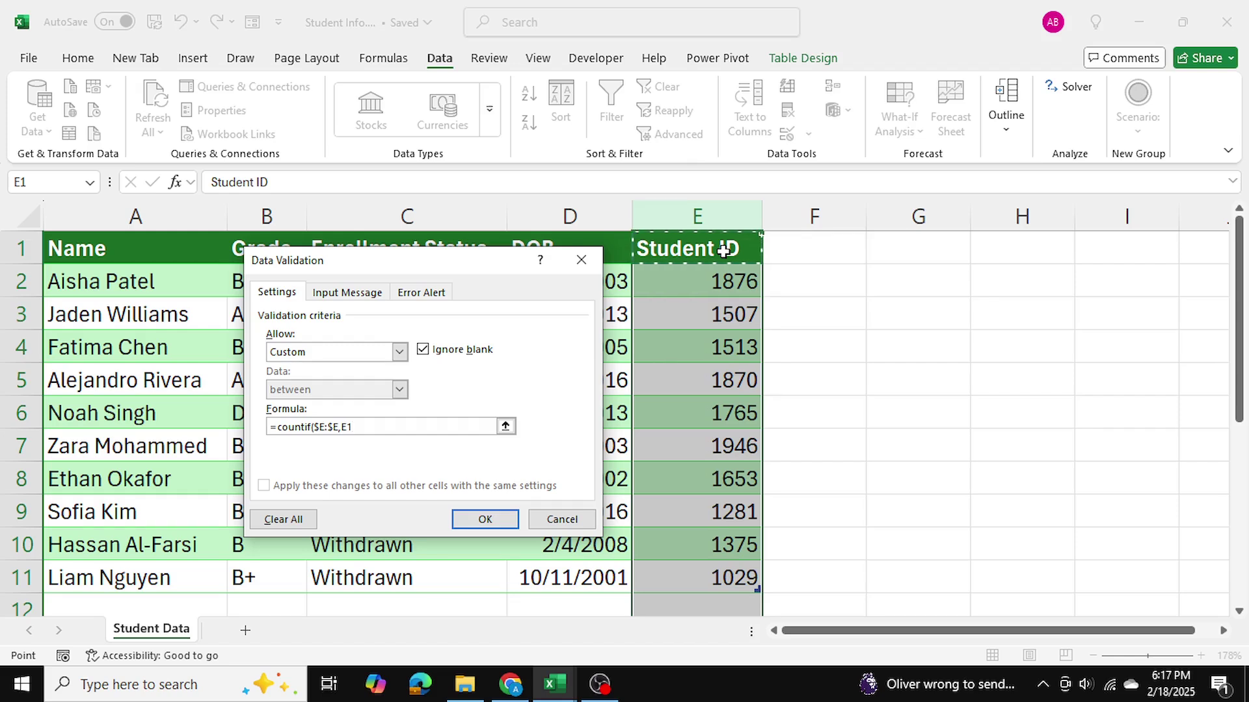
pyautogui.write(')=1')
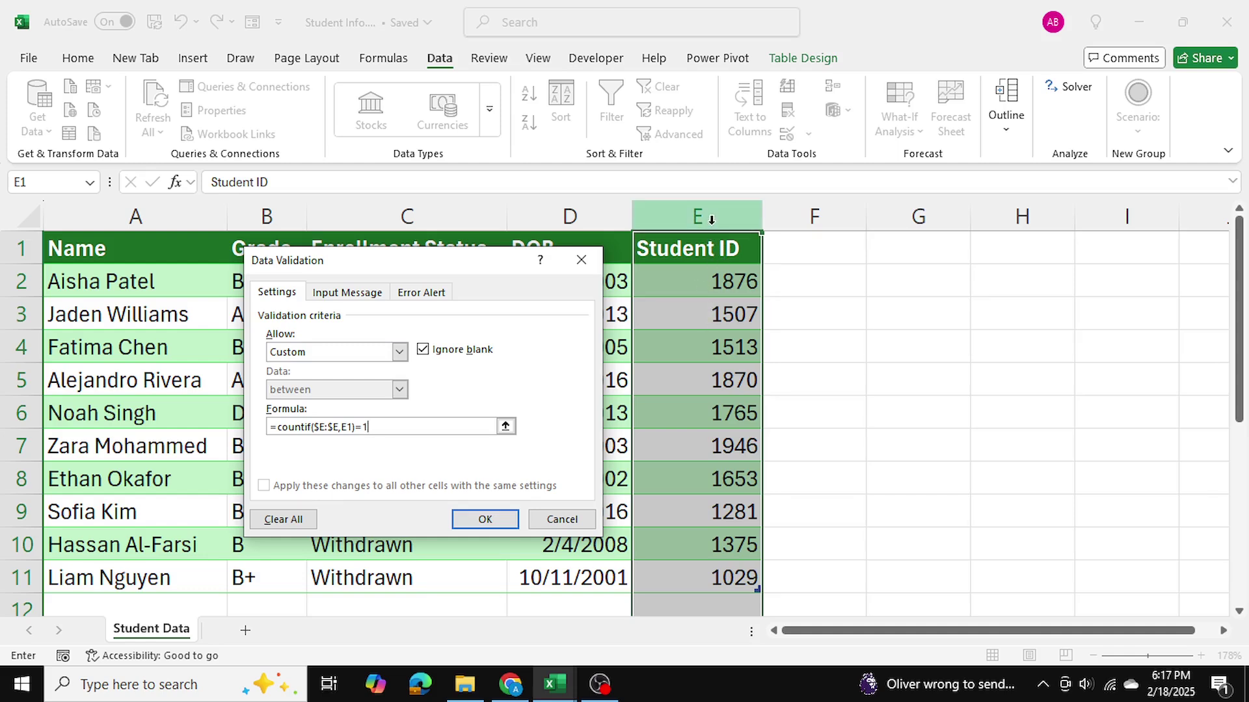
# Try the Warning and Information alert styles, then set the style back to Stop.
pyautogui.click(421, 294)
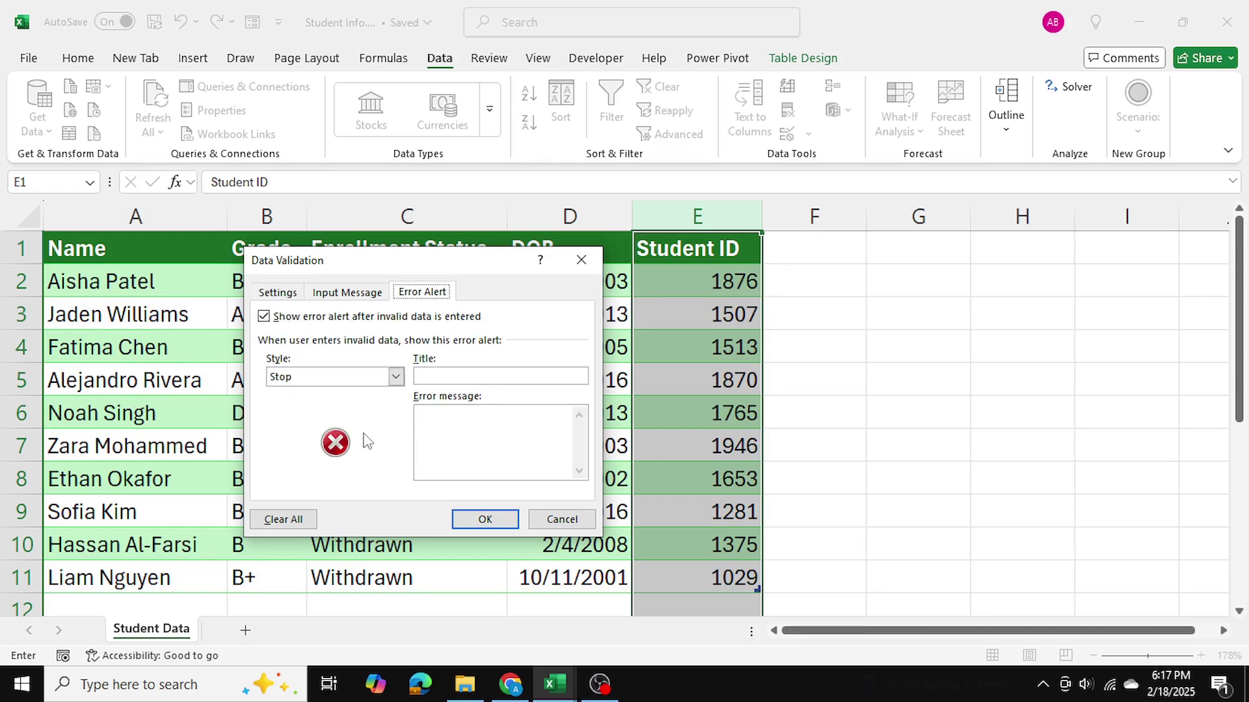
pyautogui.click(395, 378)
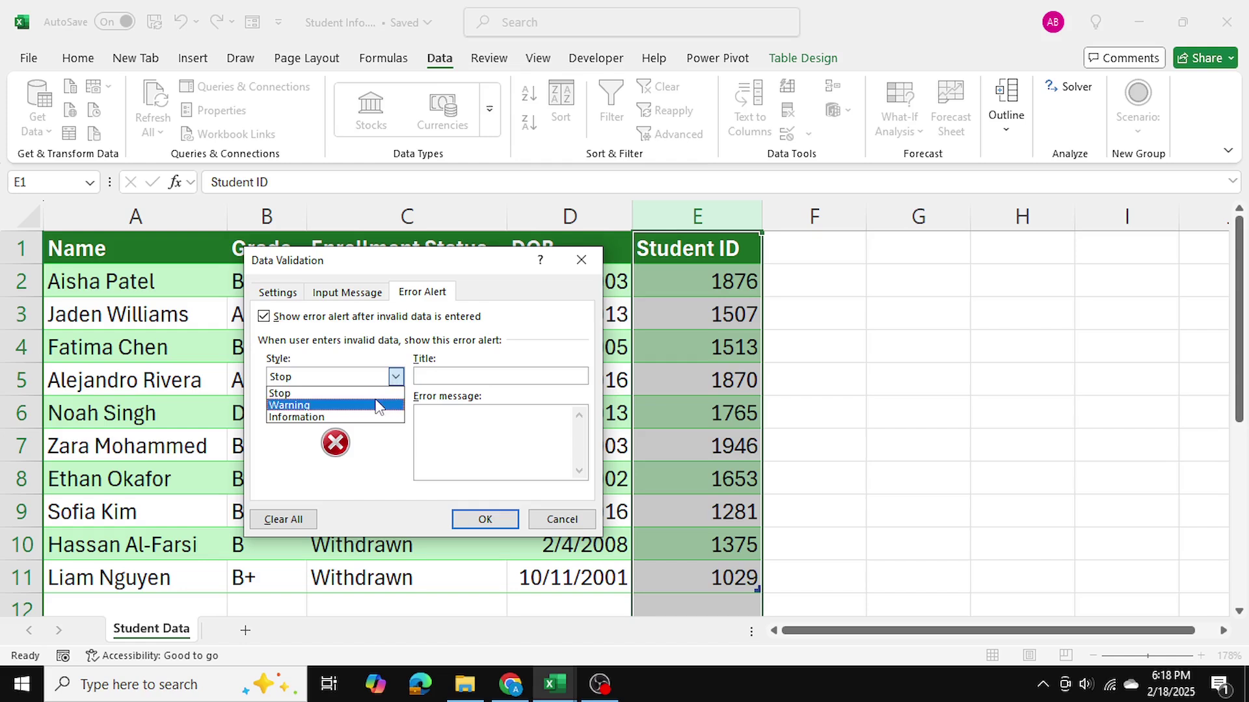
pyautogui.click(376, 405)
pyautogui.click(395, 377)
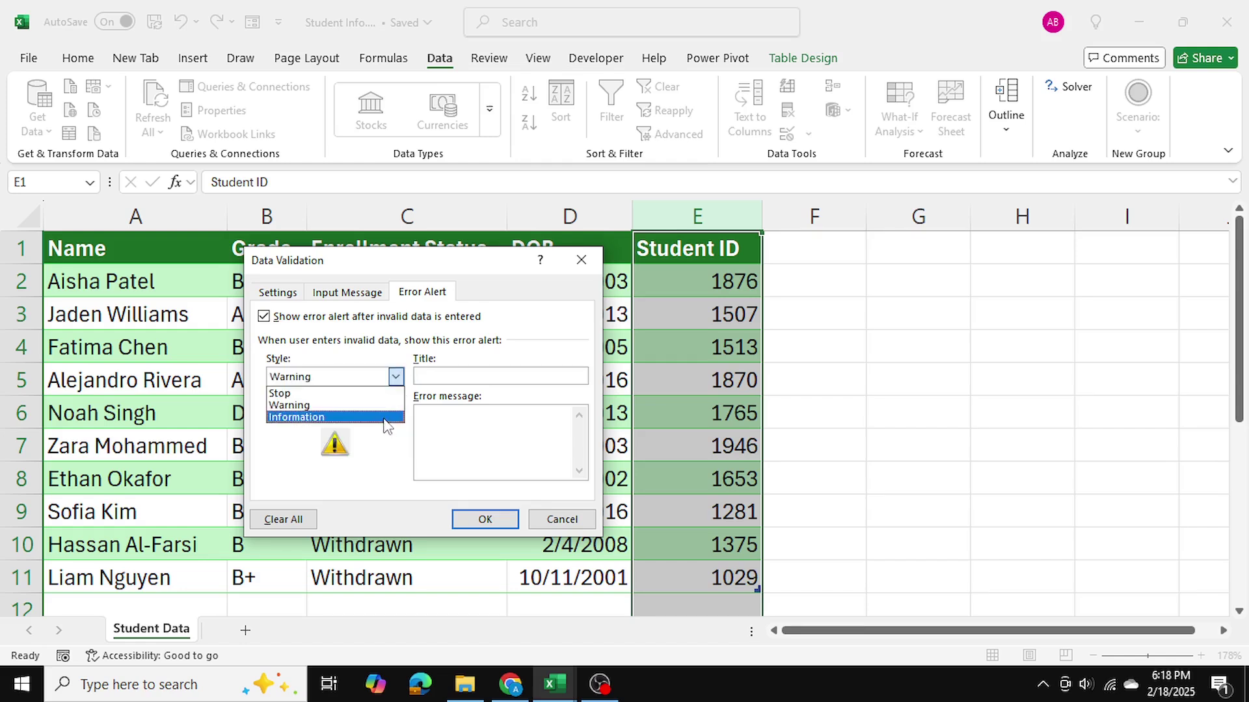
pyautogui.click(367, 416)
pyautogui.click(395, 376)
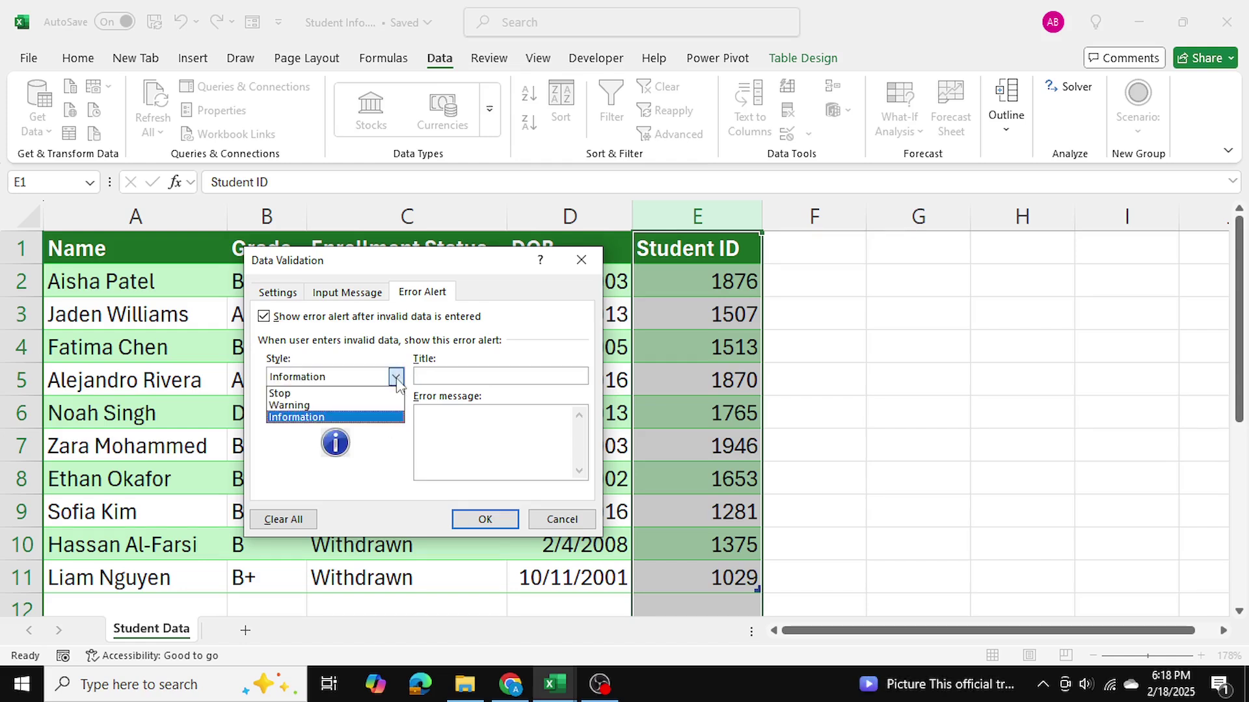
pyautogui.click(368, 393)
# Enter the error message 'This Student ID is already taken.' and apply the rule.
pyautogui.click(443, 413)
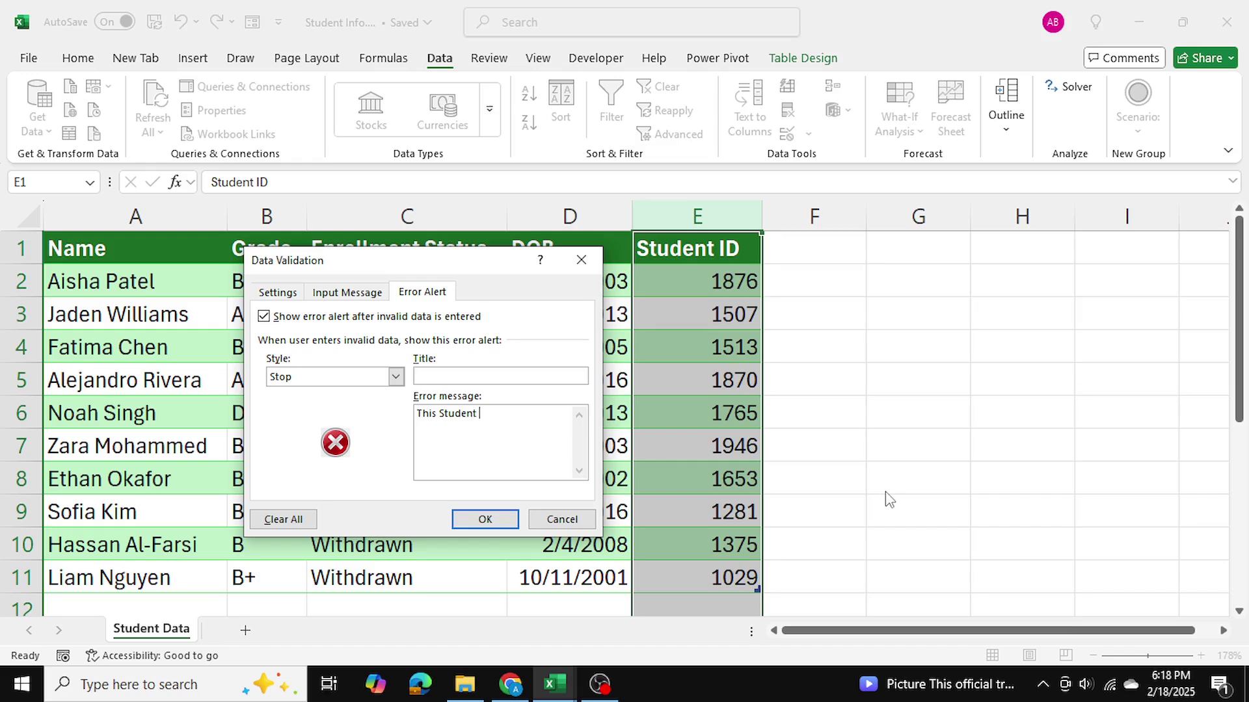
pyautogui.write('This Student ID is already taken.')
pyautogui.click(485, 519)
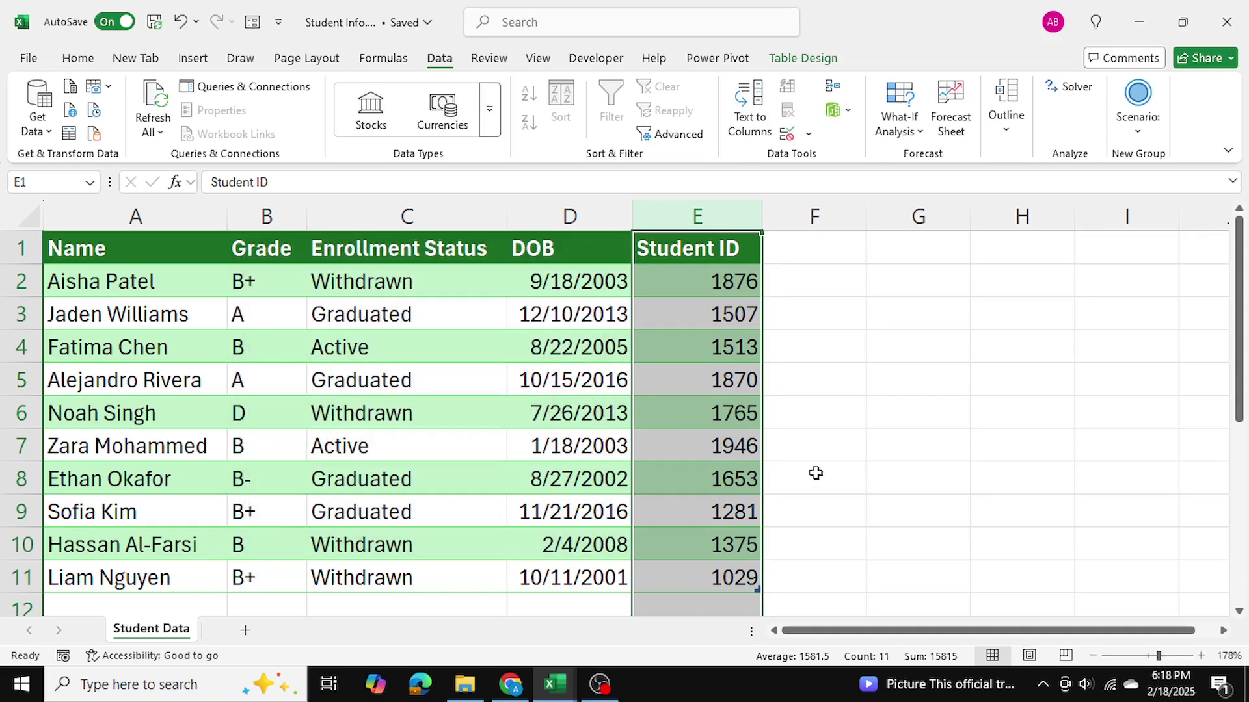
# Enter the existing ID 1513 (as in E4) into E12 to trigger the Stop alert.
pyautogui.click(870, 504)
pyautogui.scroll(-1, 725, 459)
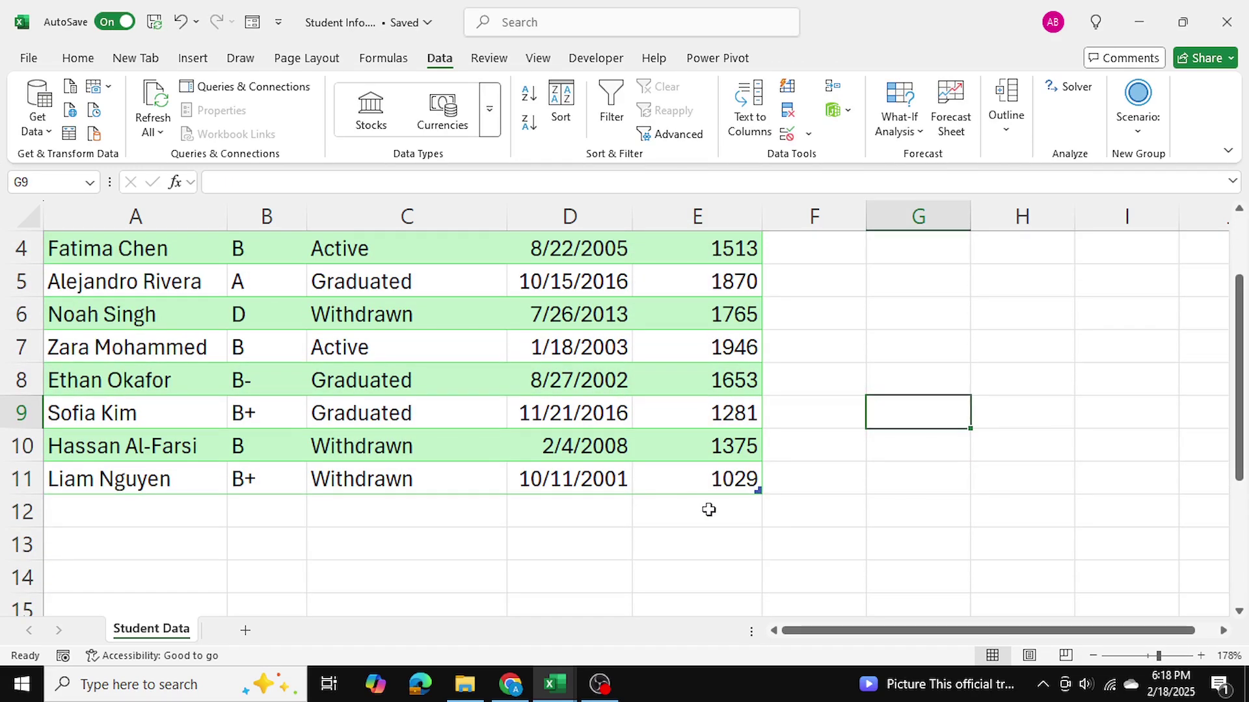
pyautogui.click(708, 507)
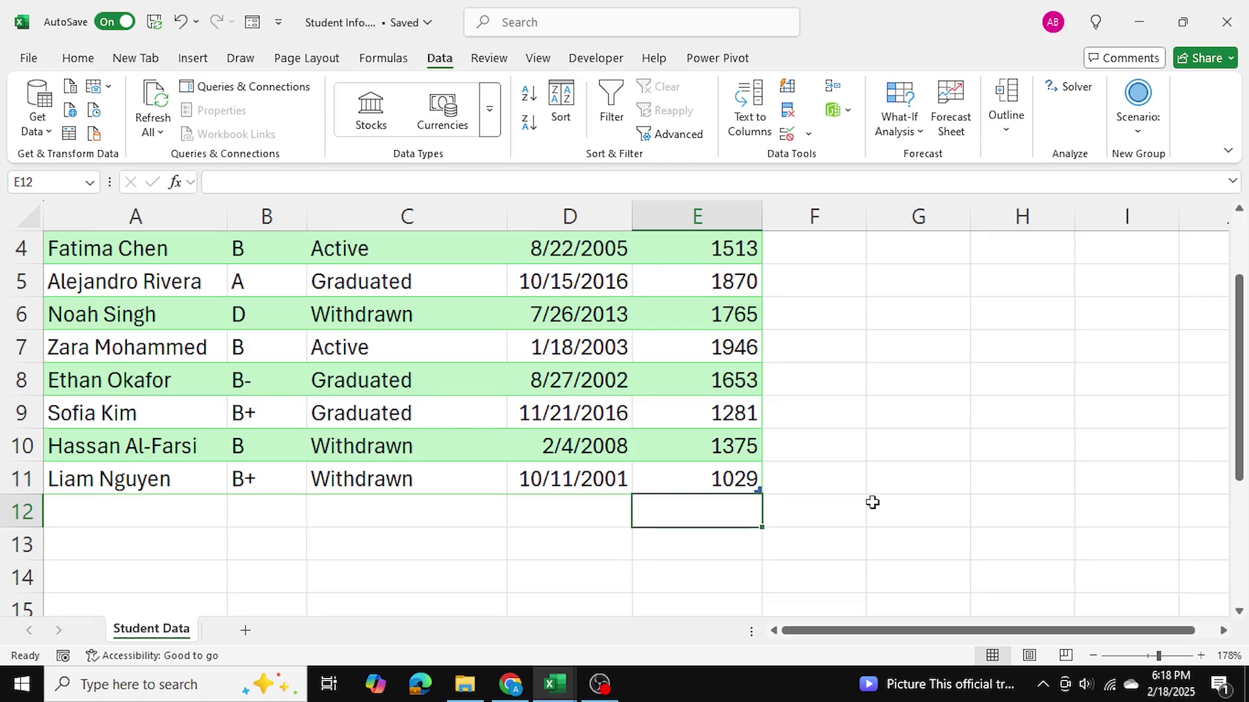
pyautogui.scroll(1, 872, 502)
pyautogui.click(716, 349)
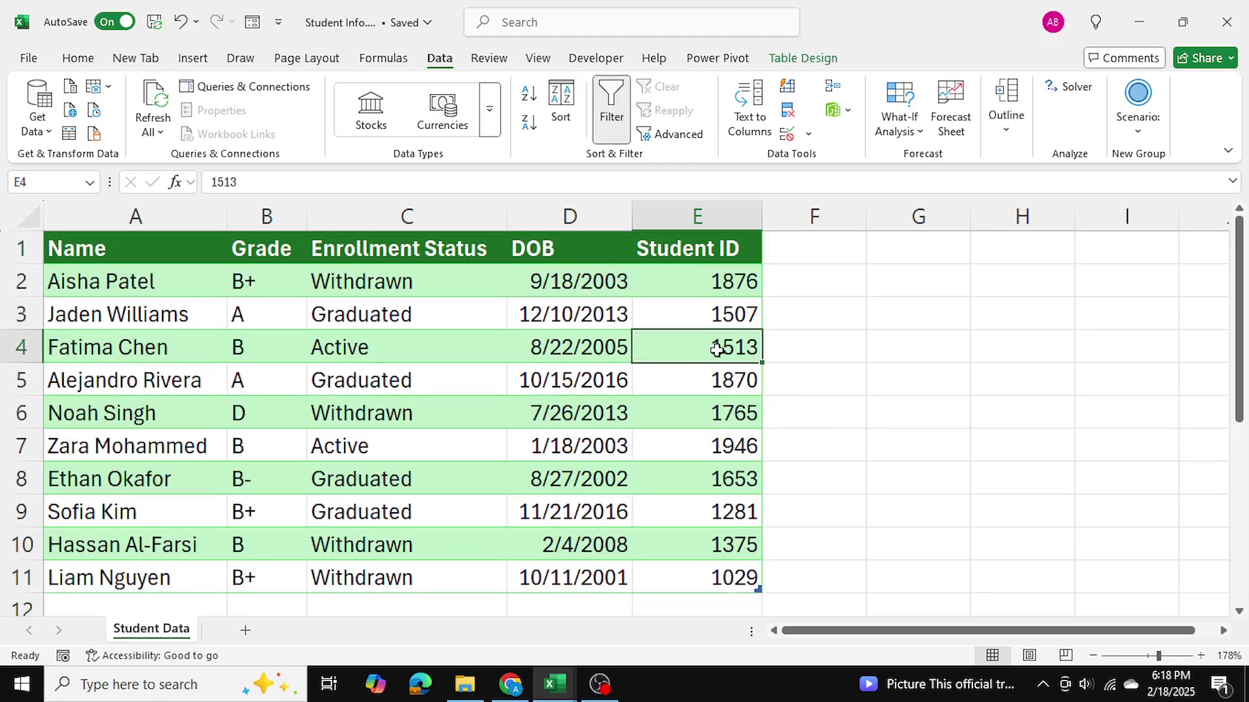
pyautogui.scroll(-1, 780, 422)
pyautogui.click(730, 512)
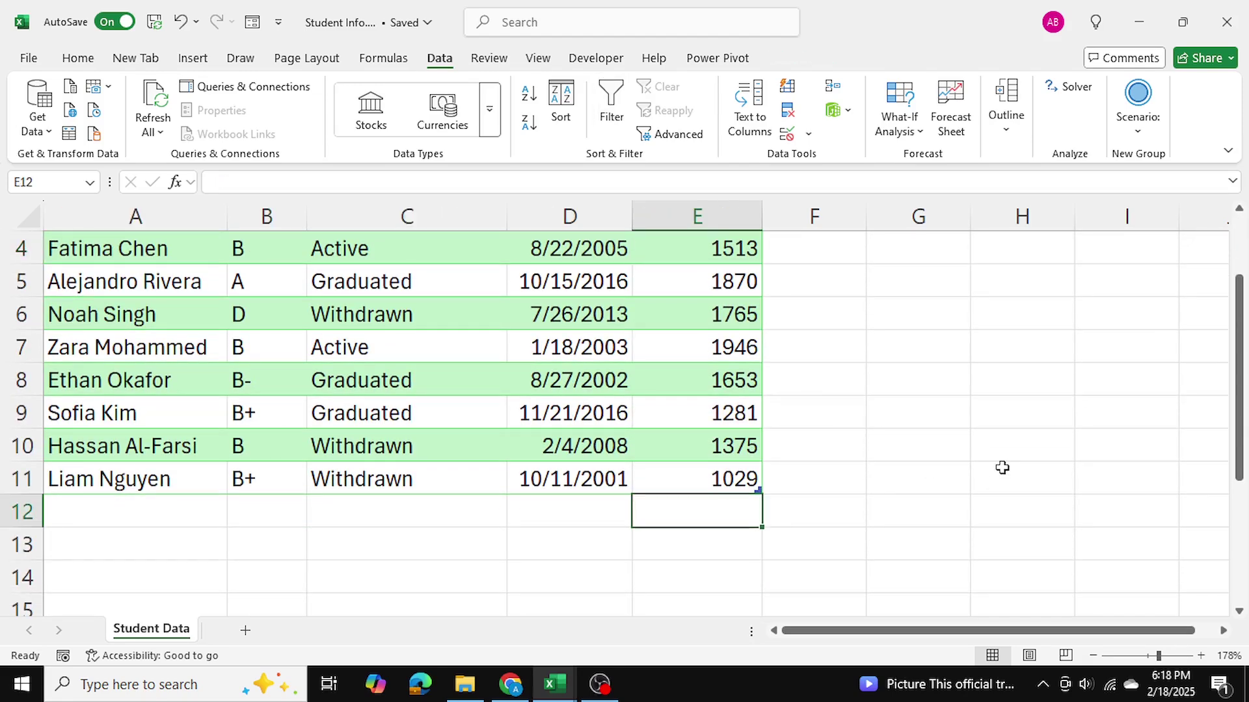
pyautogui.write('1513')
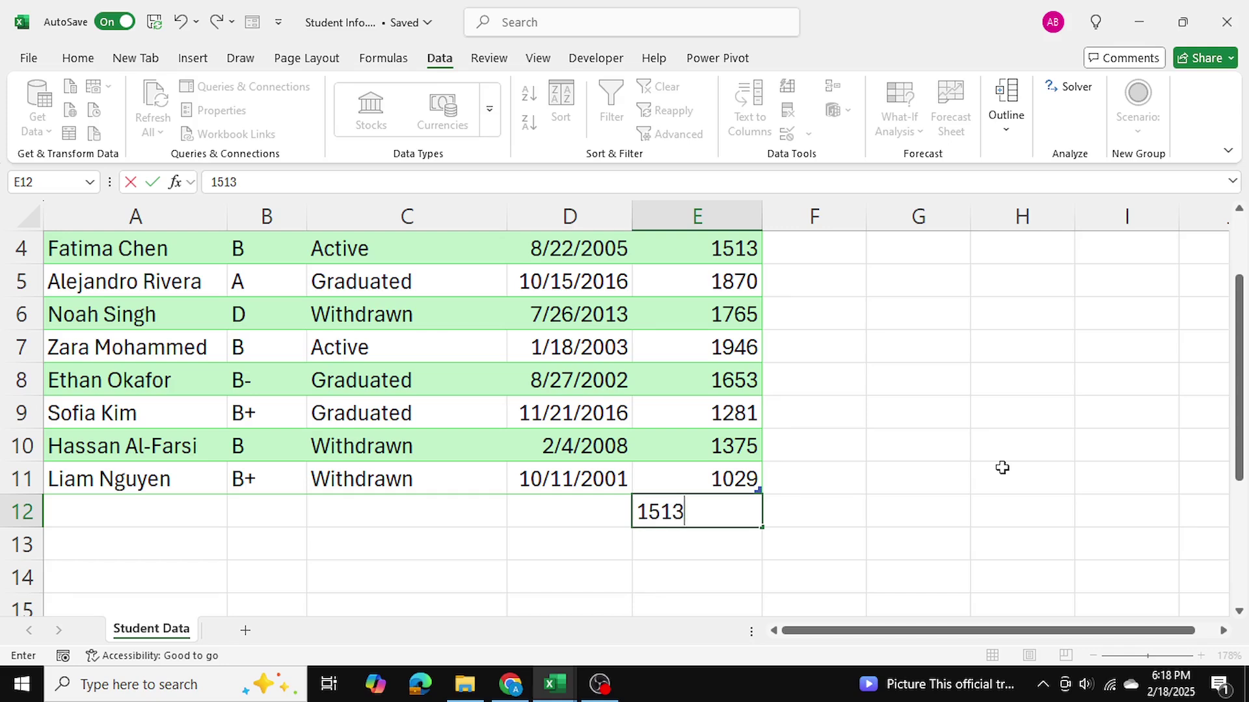
pyautogui.press('Return')
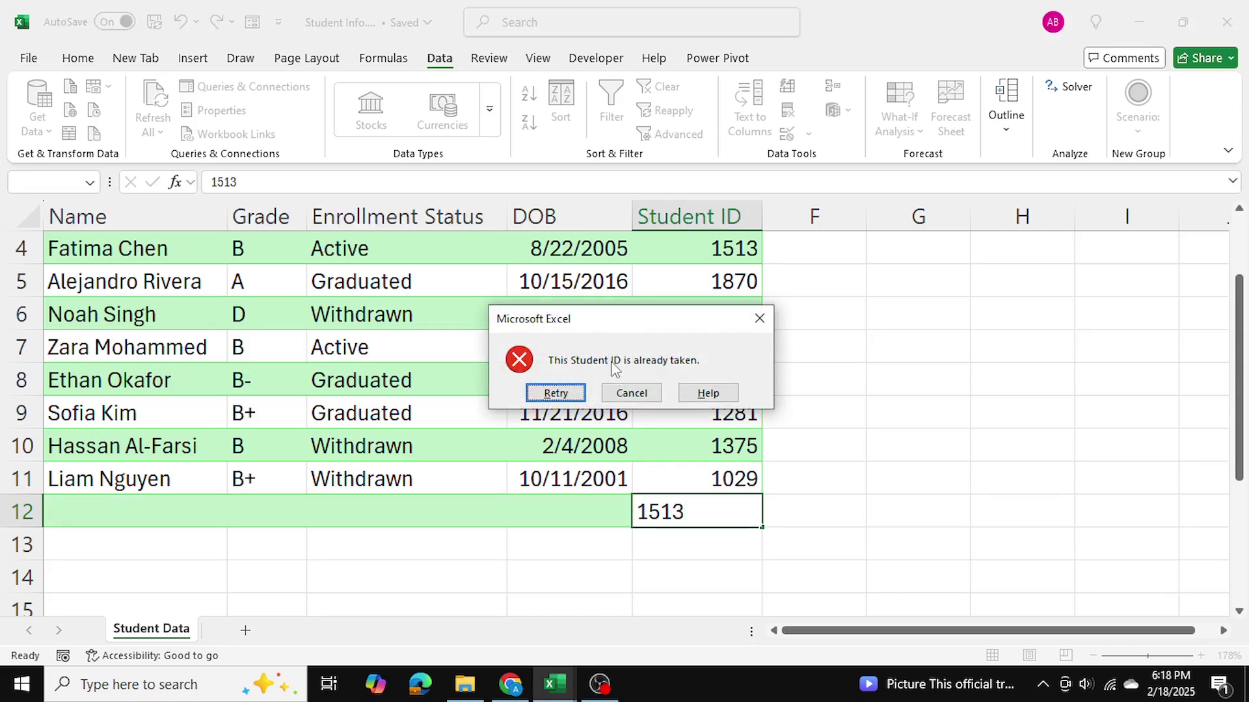
# Dismiss the rejection, pick Warning but cancel, and re-enter 1513, which is still stopped.
pyautogui.click(759, 318)
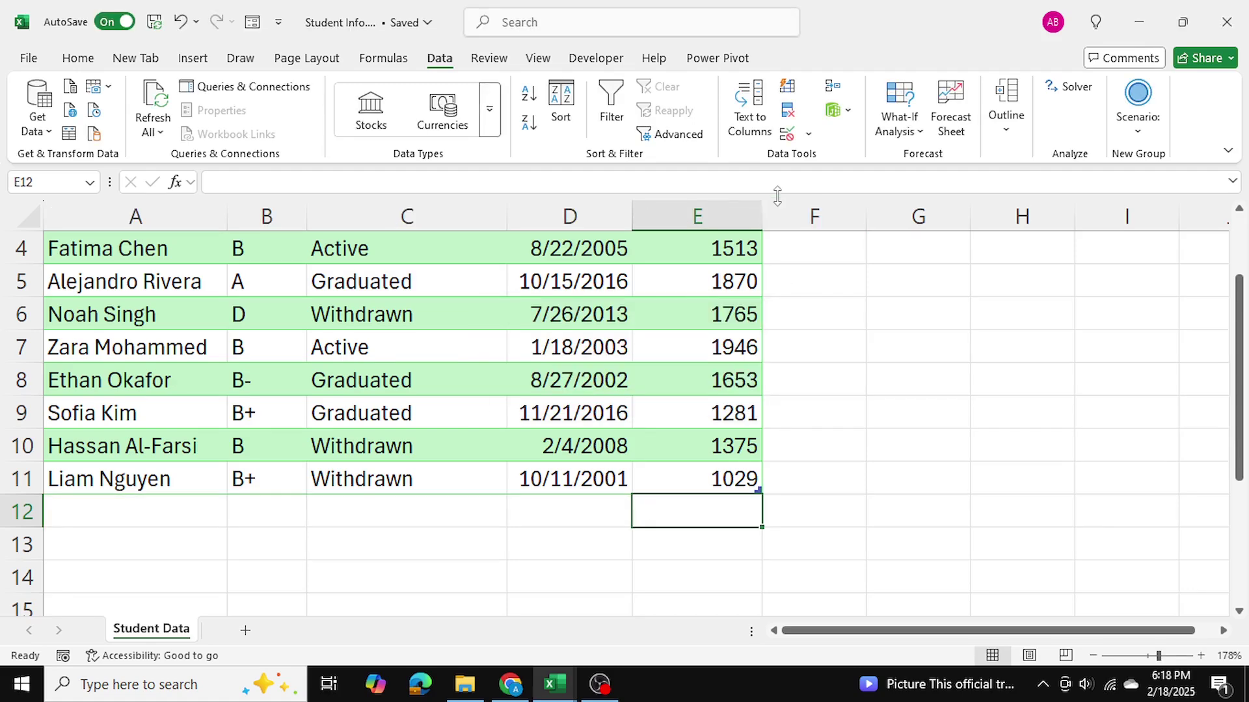
pyautogui.click(790, 135)
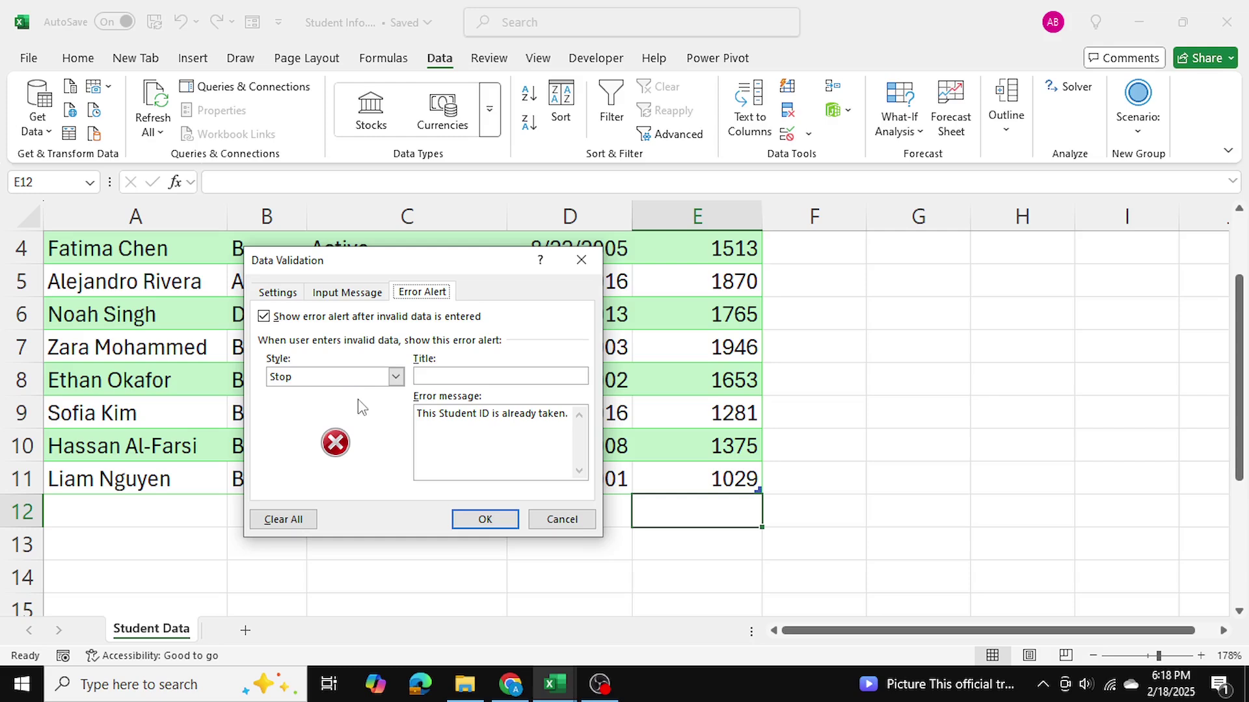
pyautogui.click(300, 382)
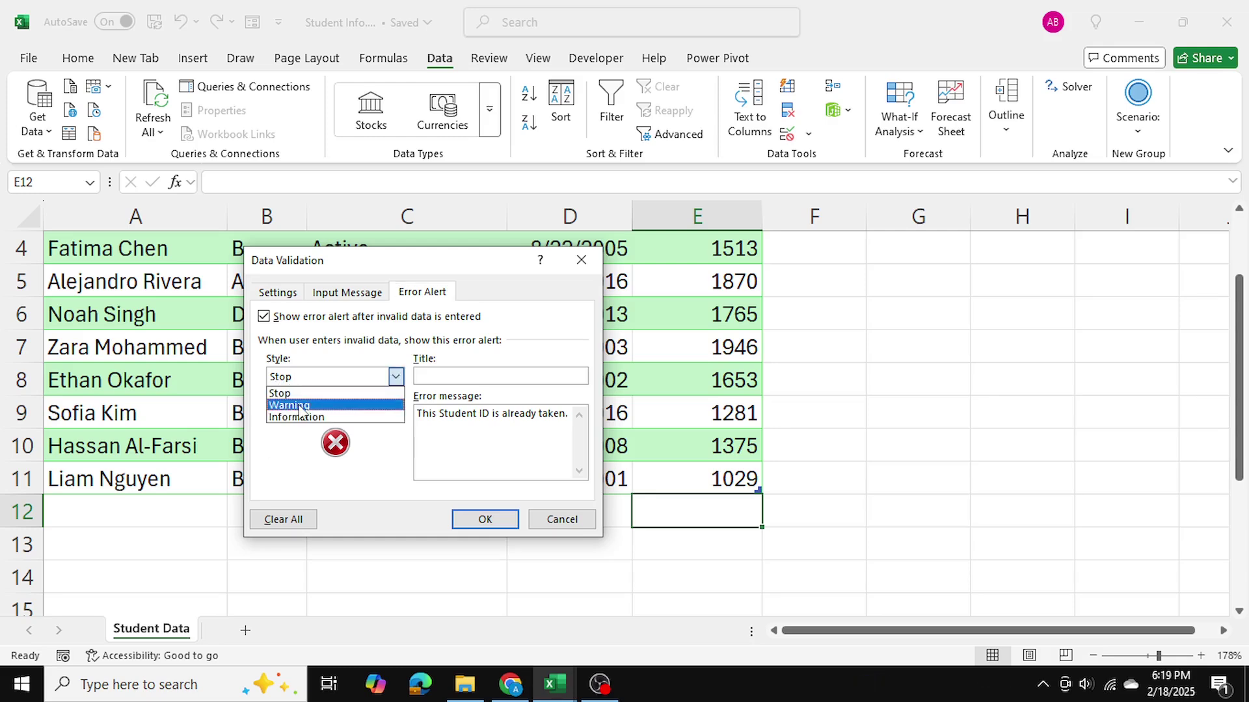
pyautogui.click(290, 405)
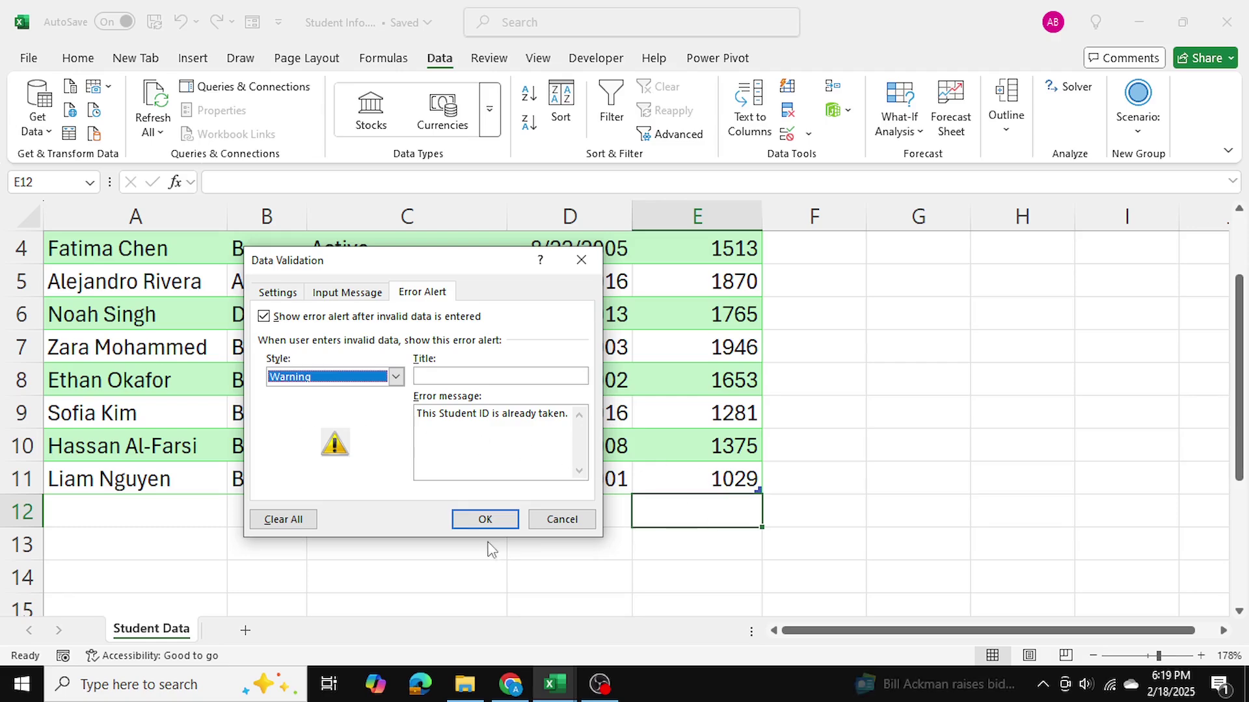
pyautogui.click(563, 519)
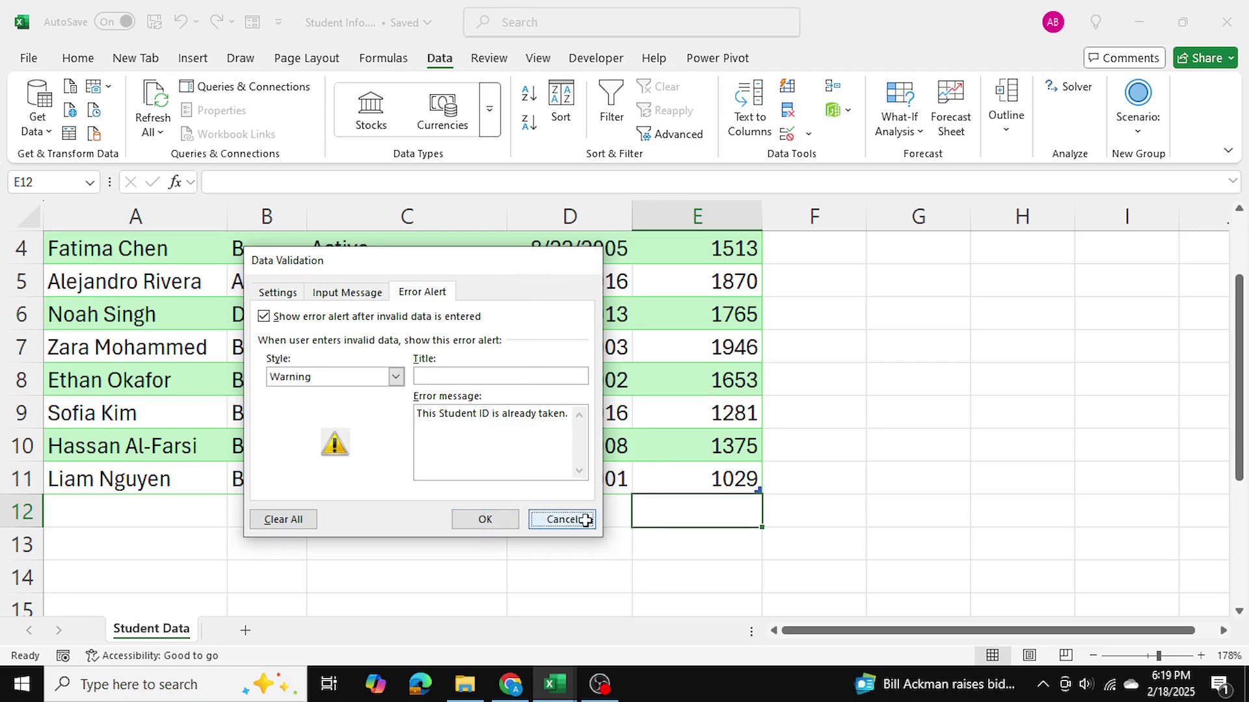
pyautogui.write('1513')
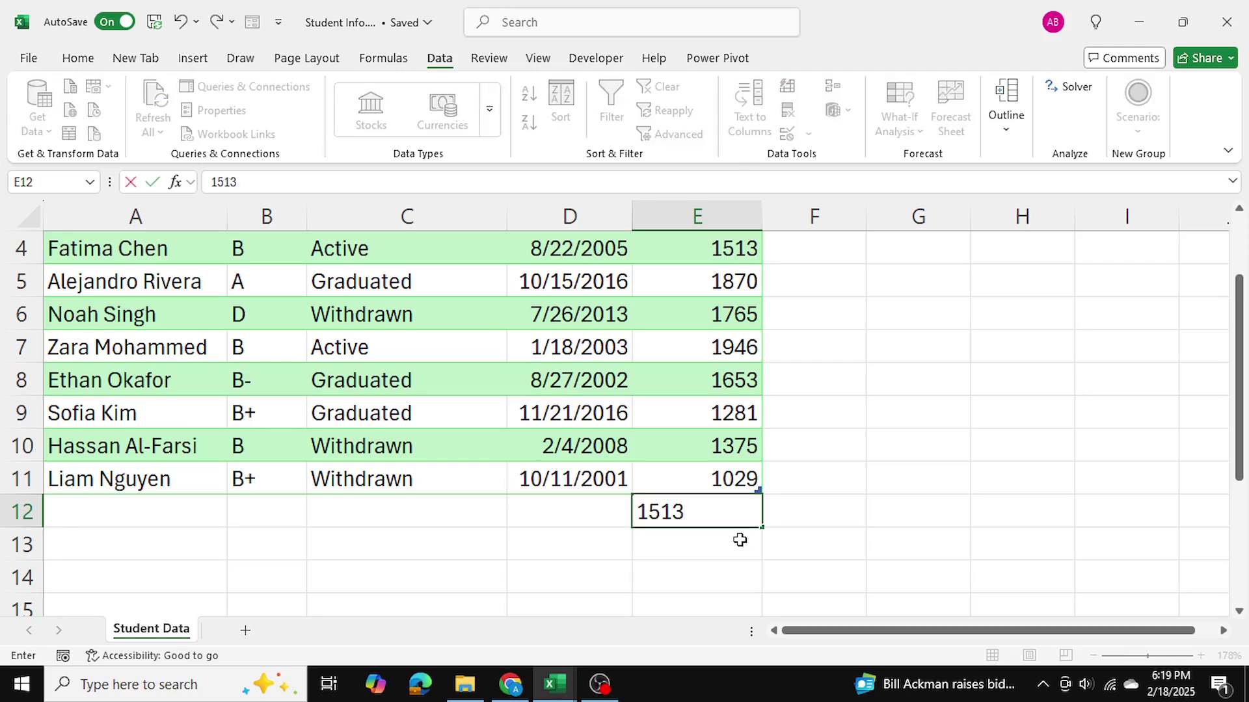
pyautogui.press('Return')
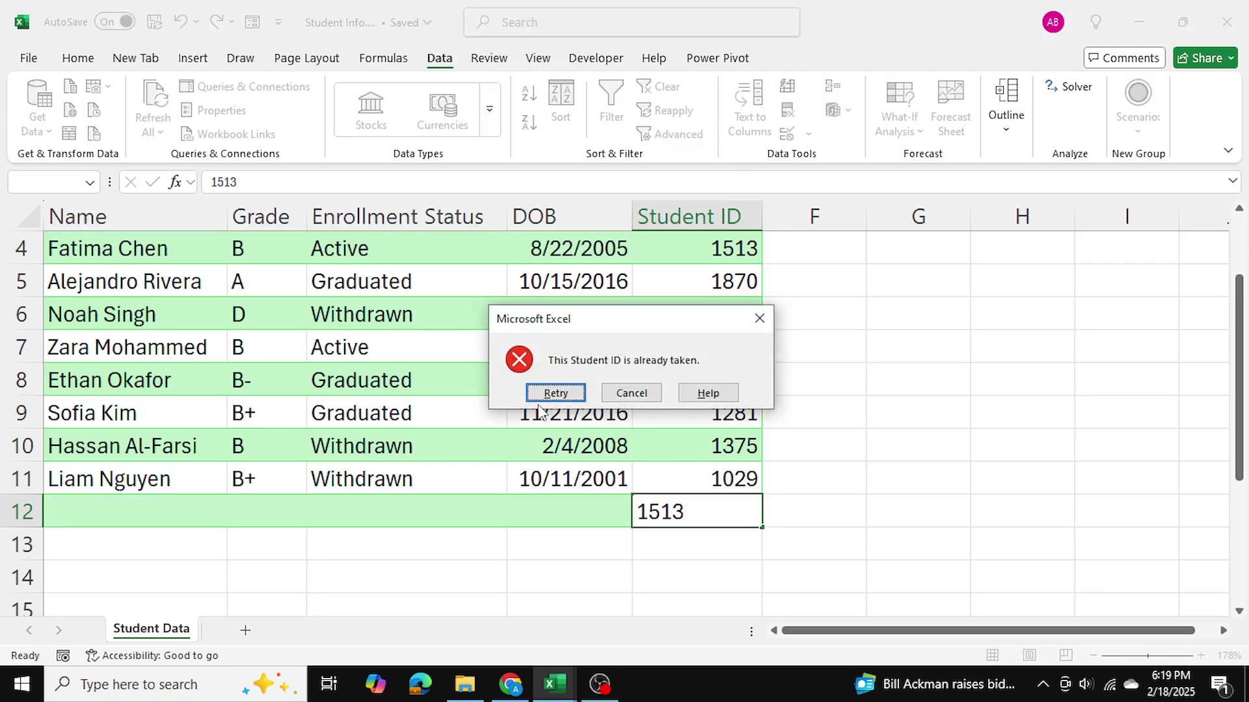
# Apply the Warning alert style, re-enter 1513 in E12, and refuse it at the warning.
pyautogui.click(758, 318)
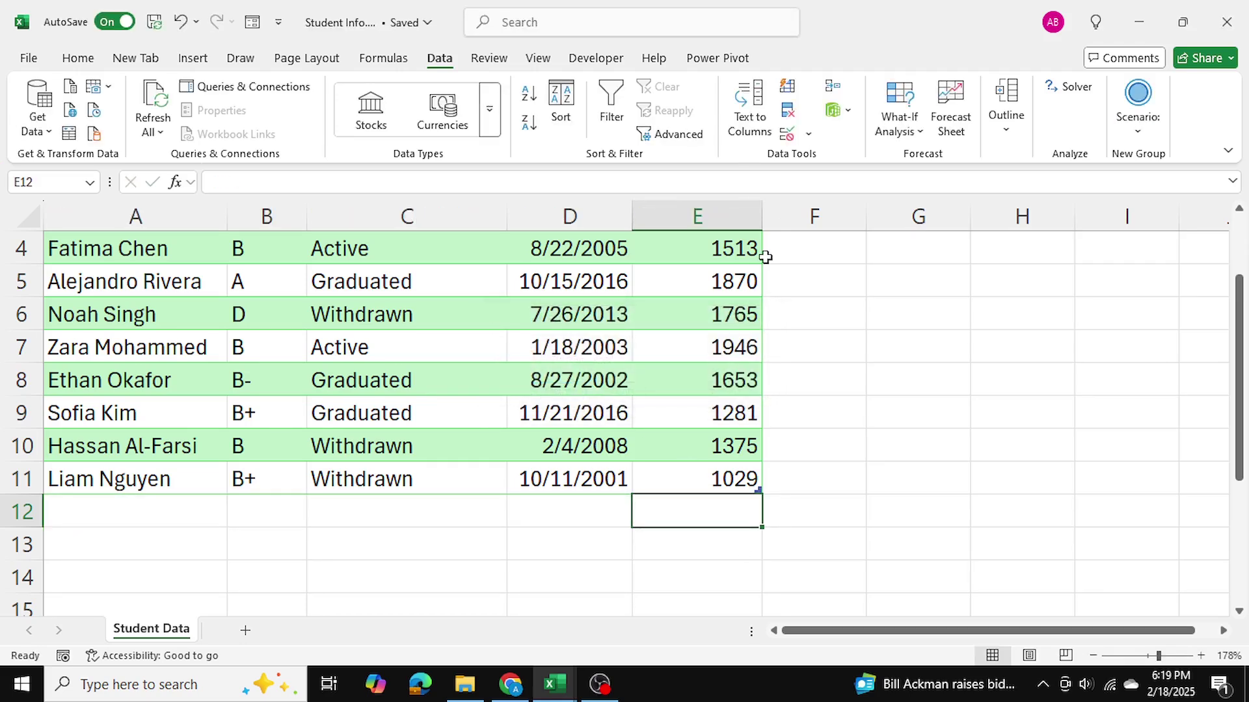
pyautogui.click(787, 135)
pyautogui.click(395, 376)
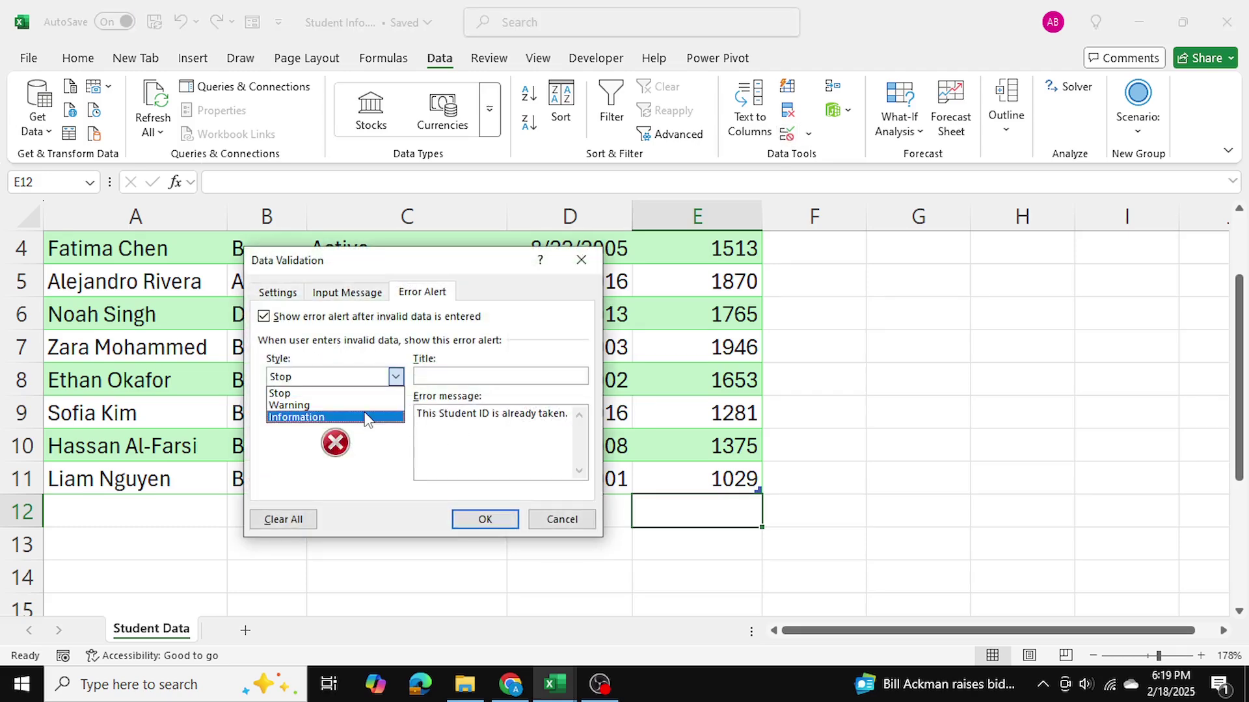
pyautogui.click(357, 410)
pyautogui.click(480, 522)
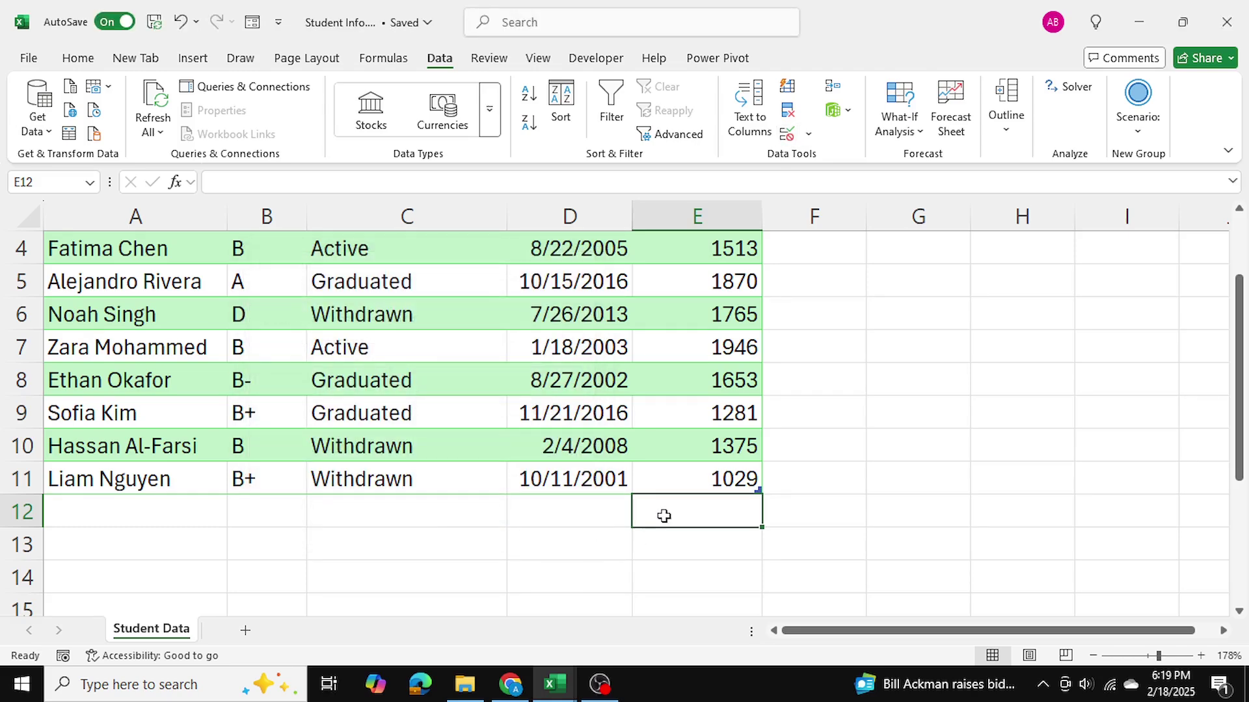
pyautogui.write('1513')
pyautogui.press('Return')
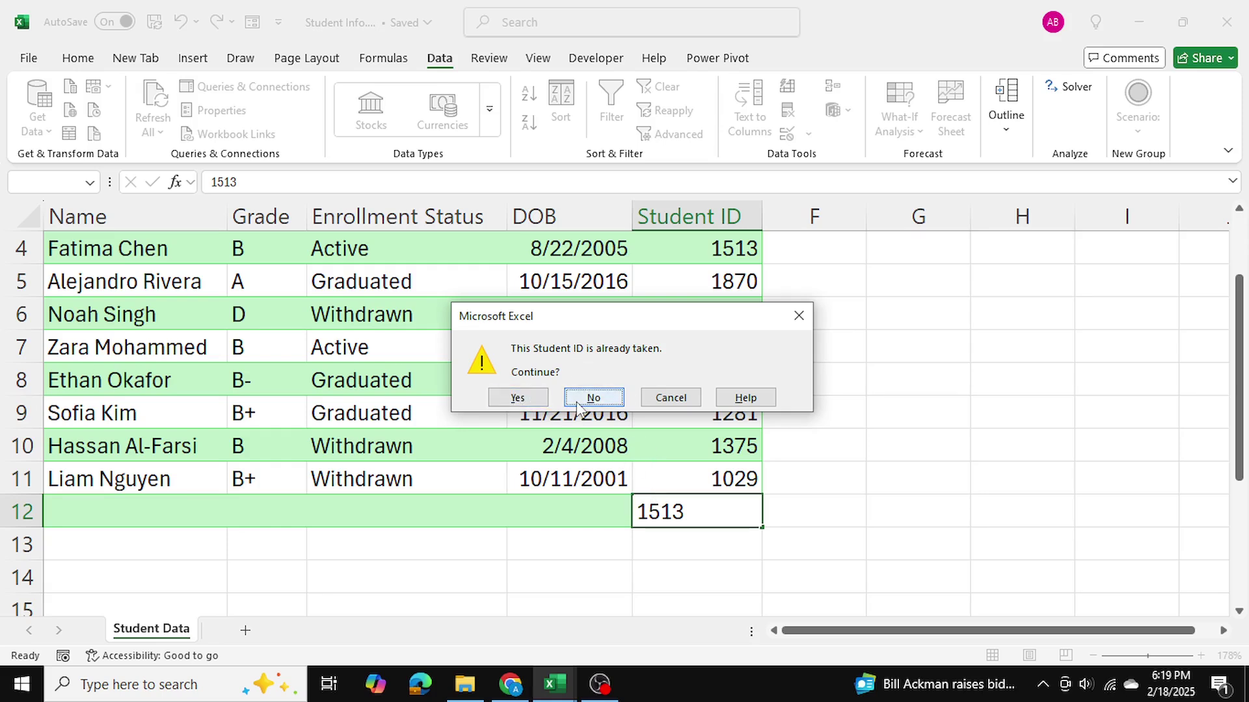
pyautogui.click(799, 316)
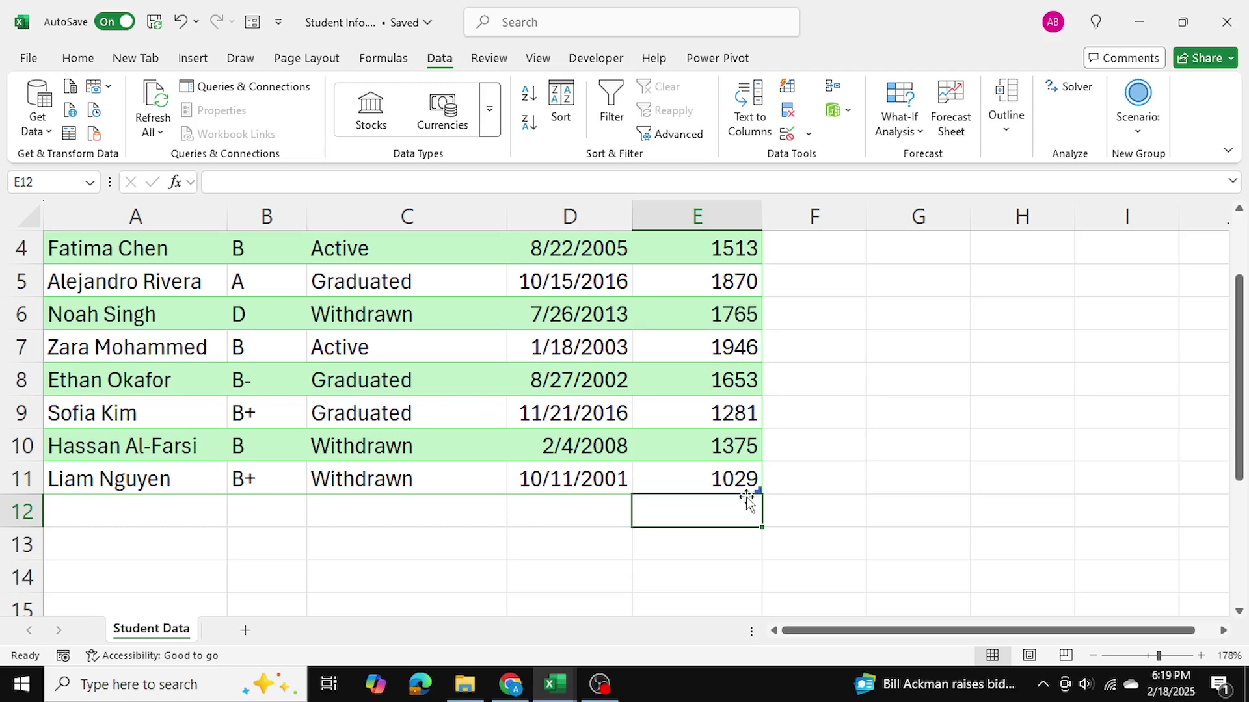
# Change the Student ID error alert style to Information.
pyautogui.click(787, 134)
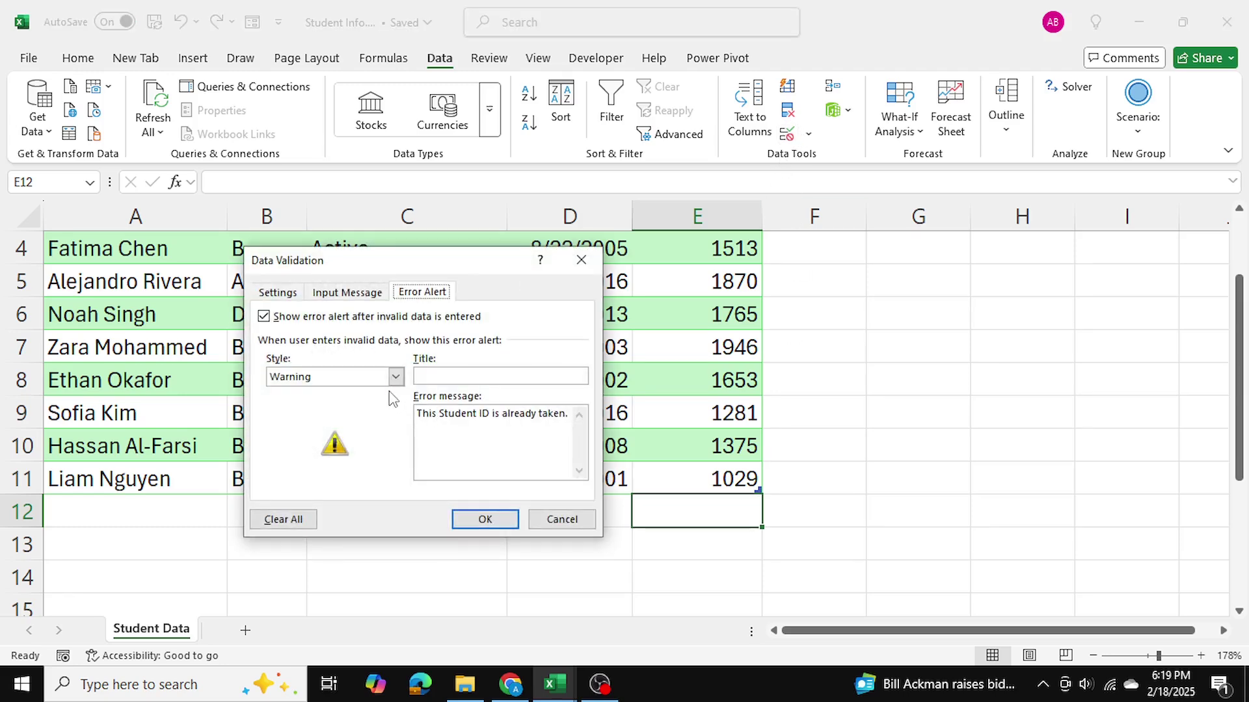
pyautogui.click(395, 376)
pyautogui.click(338, 416)
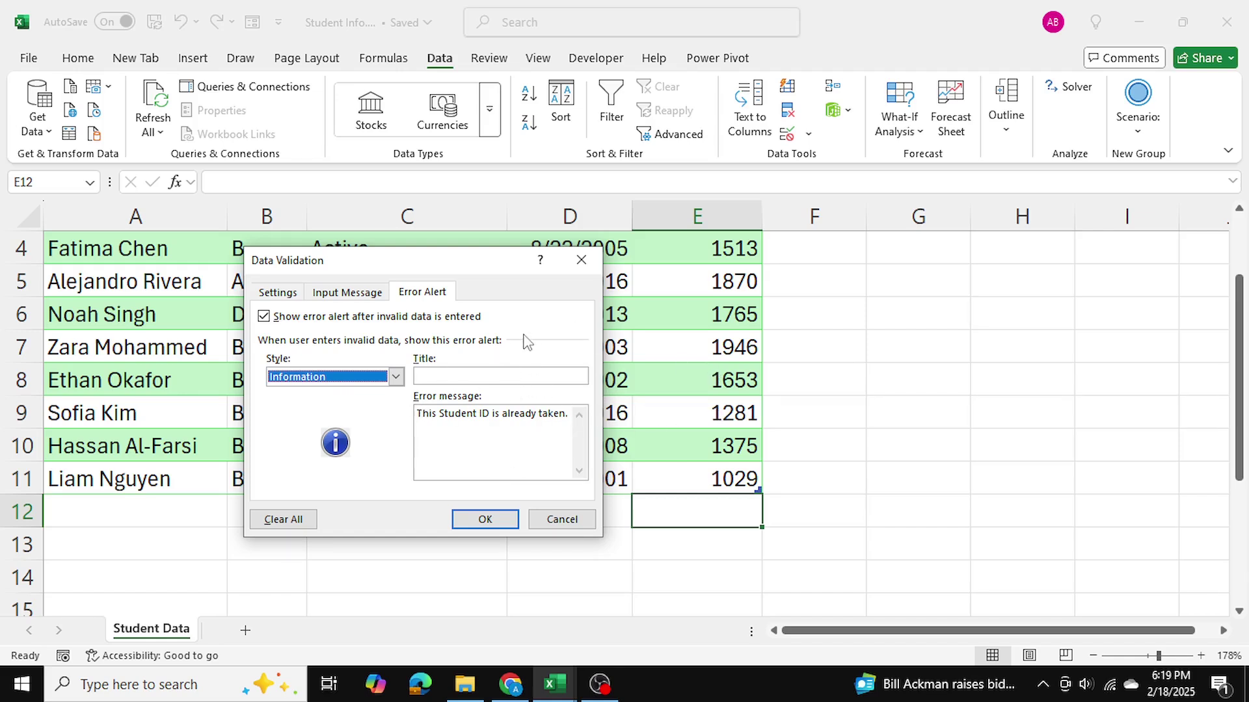
pyautogui.click(485, 519)
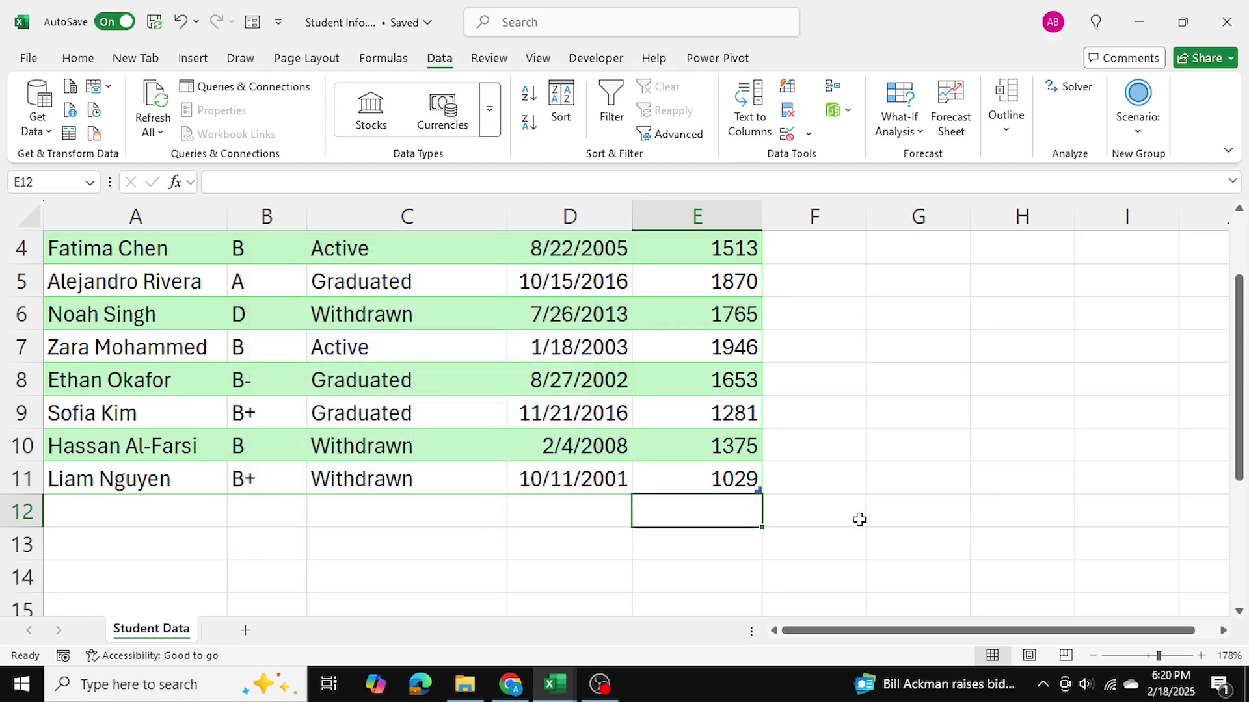
# Enter the duplicate 1513 in E12 and accept it at the Information notice.
pyautogui.write('1513')
pyautogui.press('Return')
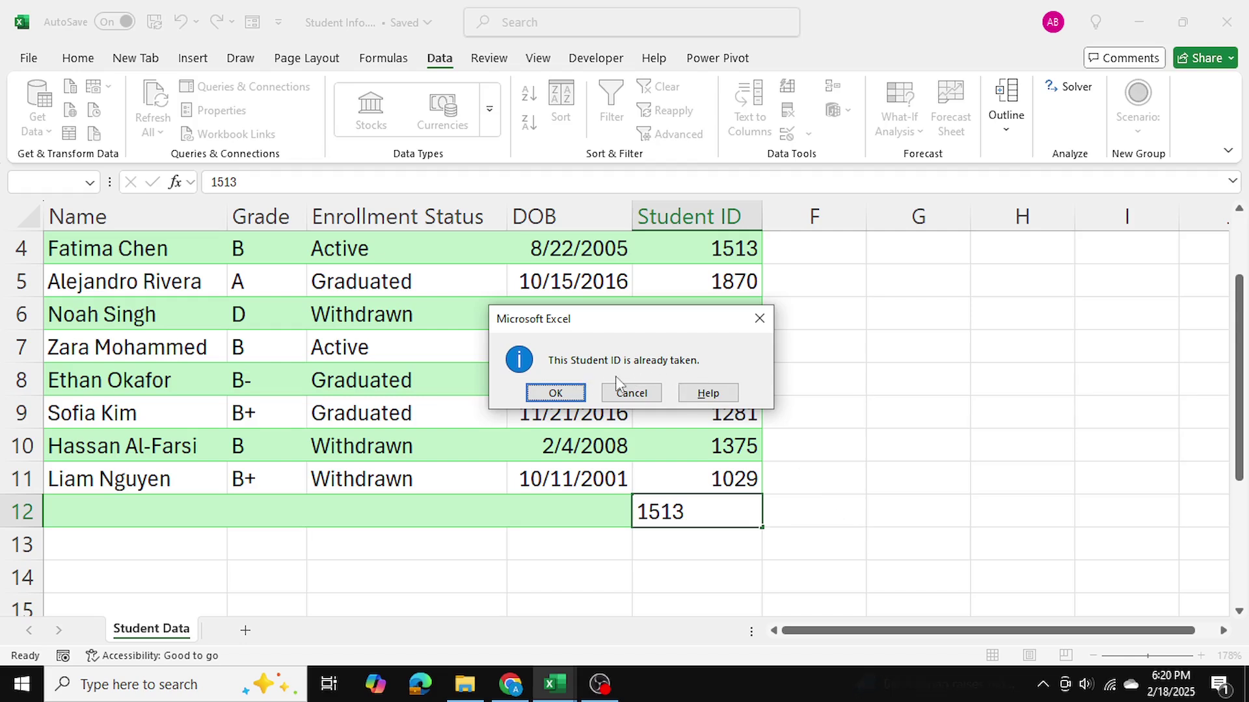
pyautogui.click(555, 393)
# Set the Student ID error alert style back to Stop.
pyautogui.click(685, 581)
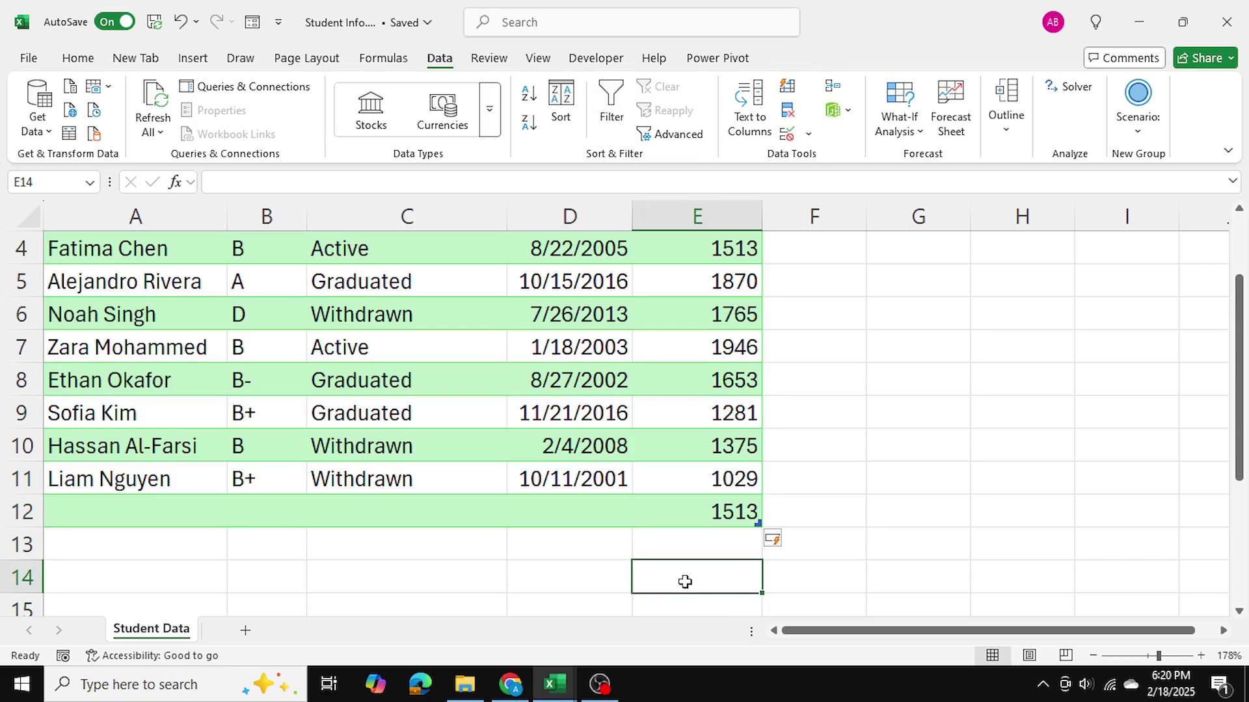
pyautogui.click(787, 132)
pyautogui.click(395, 377)
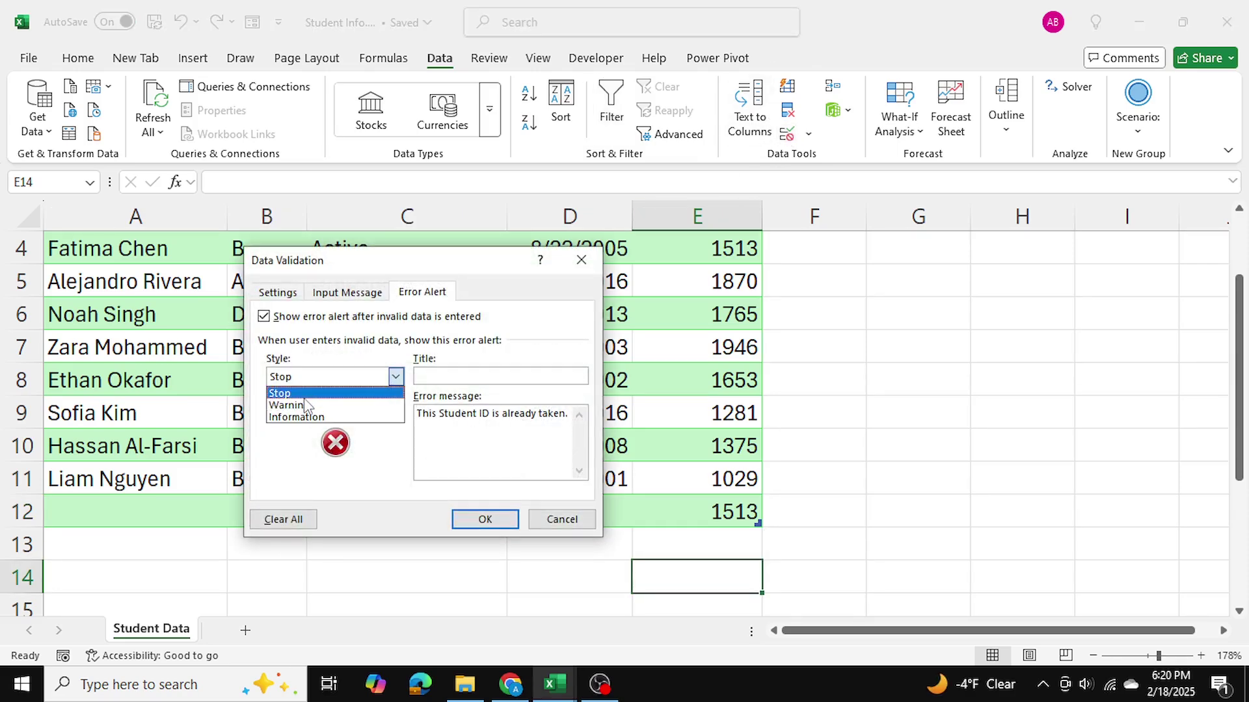
pyautogui.press('Escape')
pyautogui.click(485, 520)
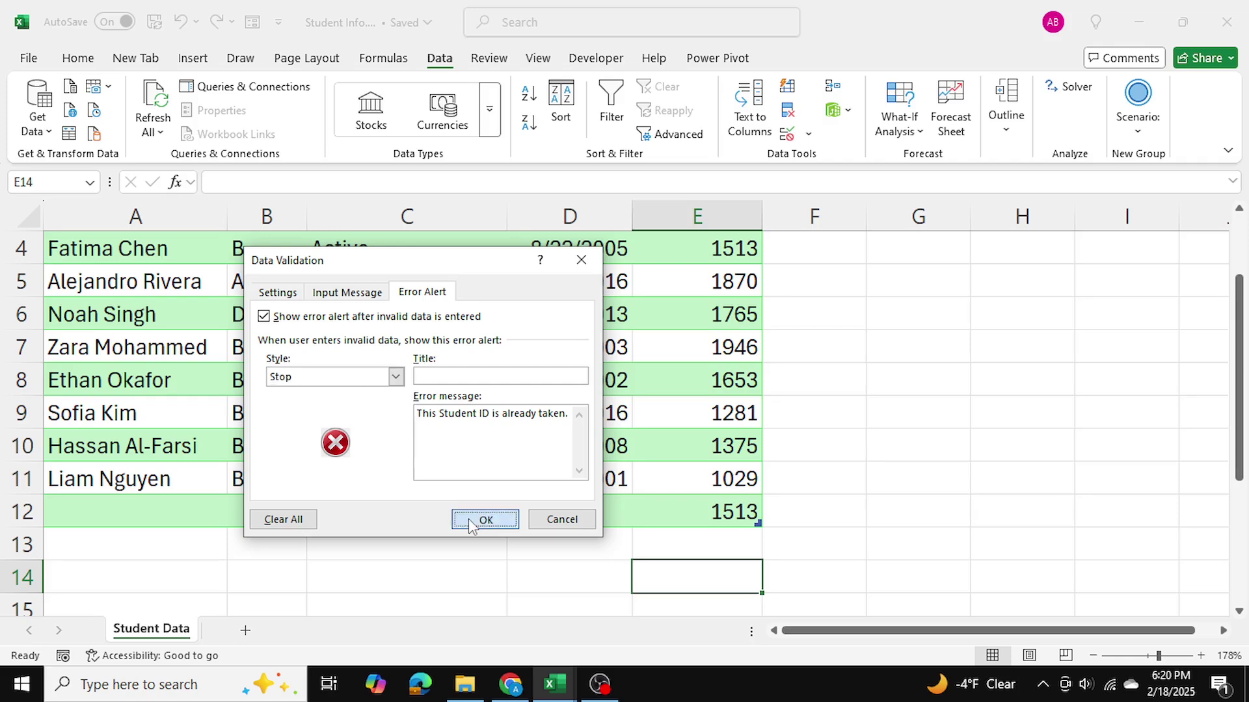
# Enter the duplicate ID 1029 in E13, fixing a typo, to trigger the Stop alert.
pyautogui.click(675, 549)
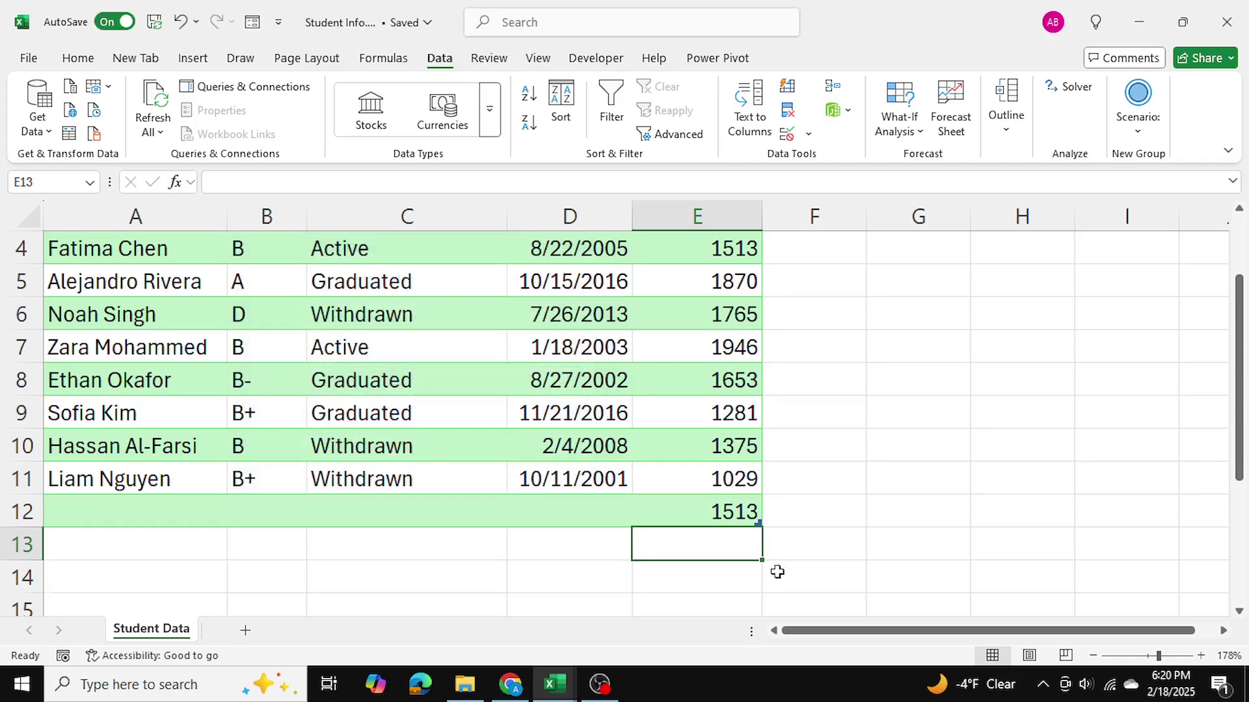
pyautogui.write('1012')
pyautogui.press('BackSpace')
pyautogui.press('BackSpace')
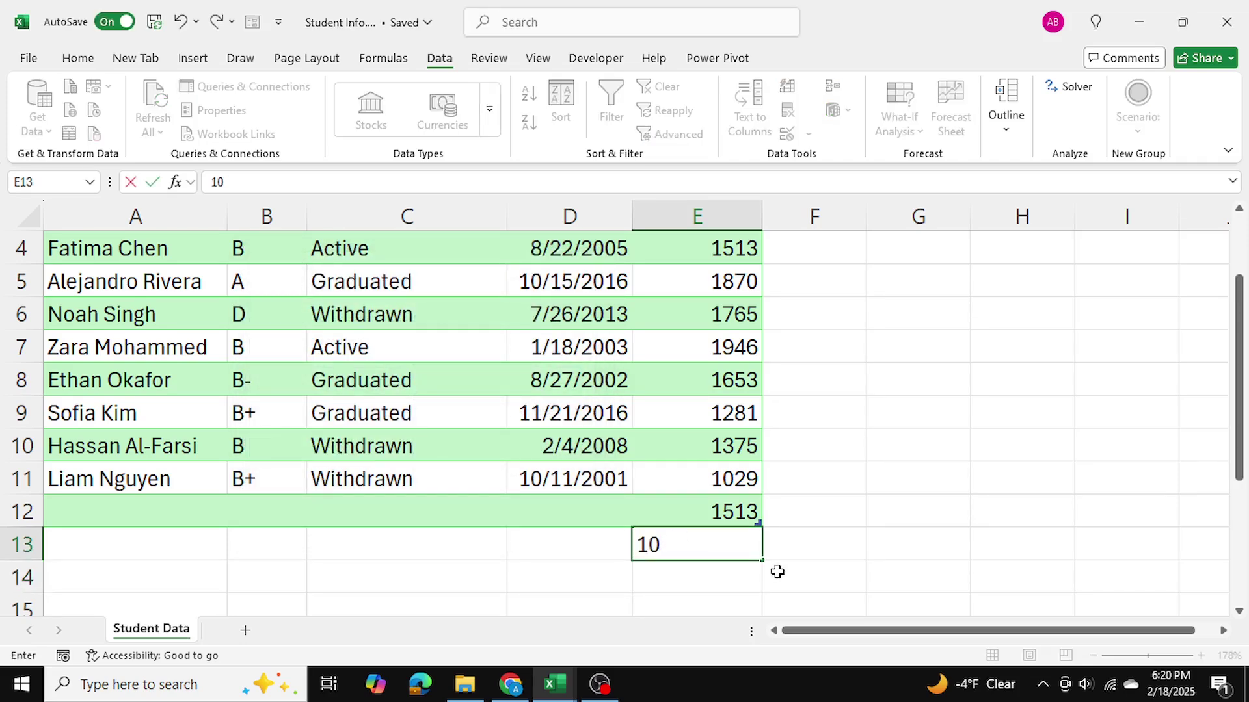
pyautogui.write('29')
pyautogui.press('Return')
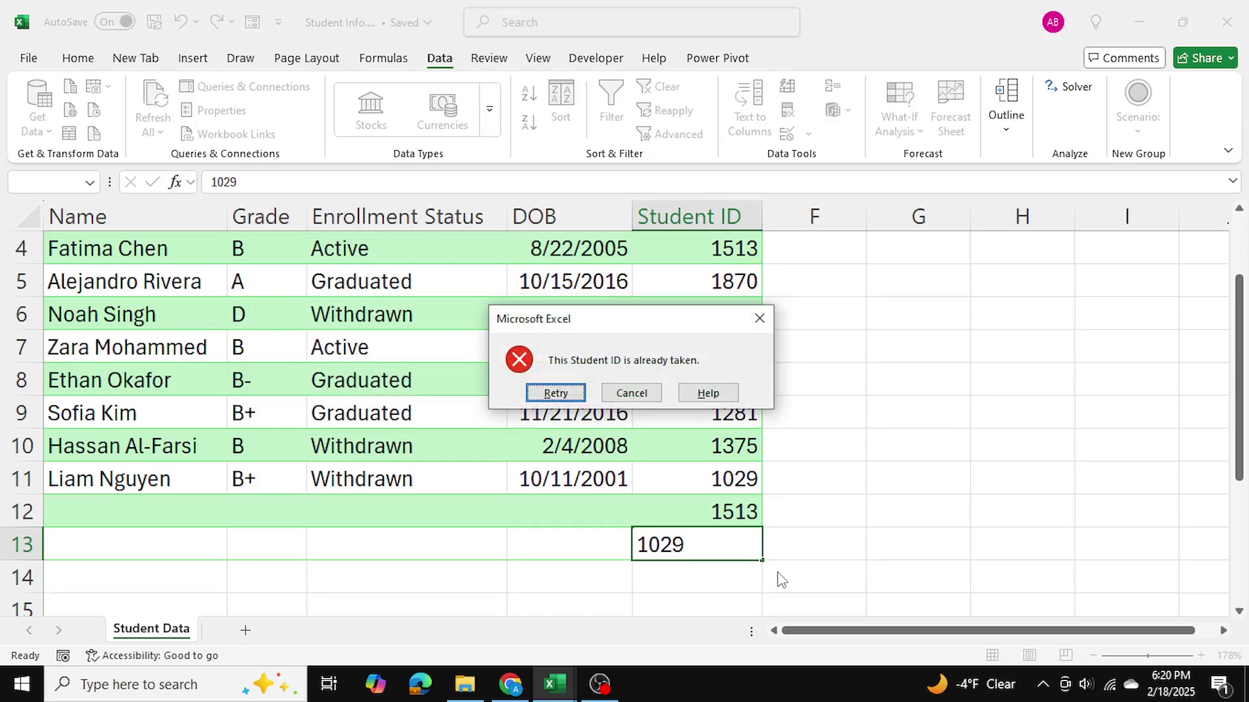